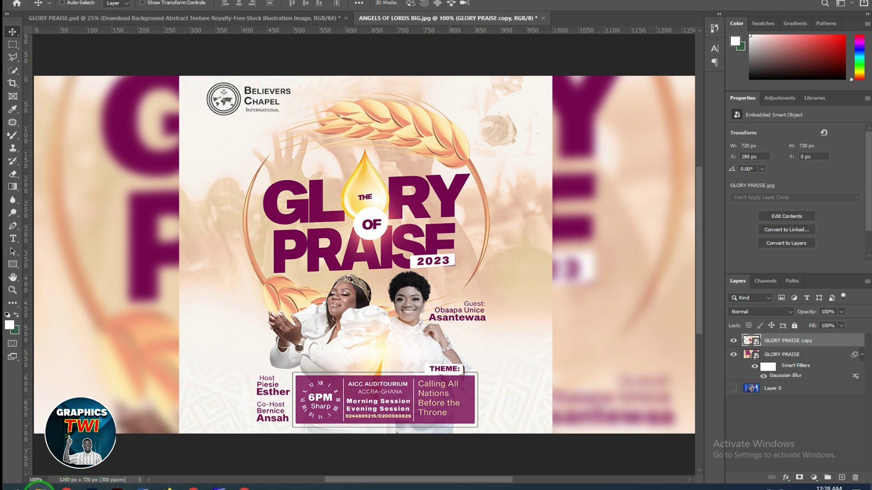
# Step: Look over the source images in the GLORY OF PRAISE folder and return to Photoshop
pyautogui.click(138, 451)
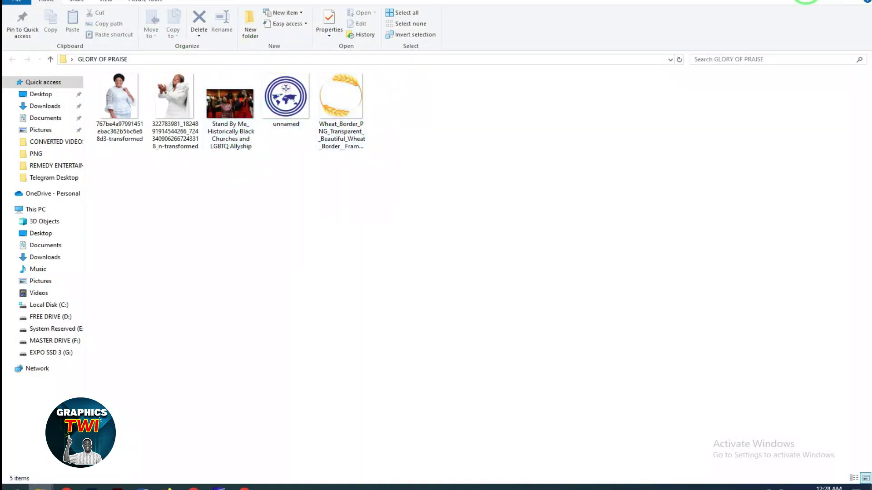
pyautogui.click(806, 1)
pyautogui.click(295, 257)
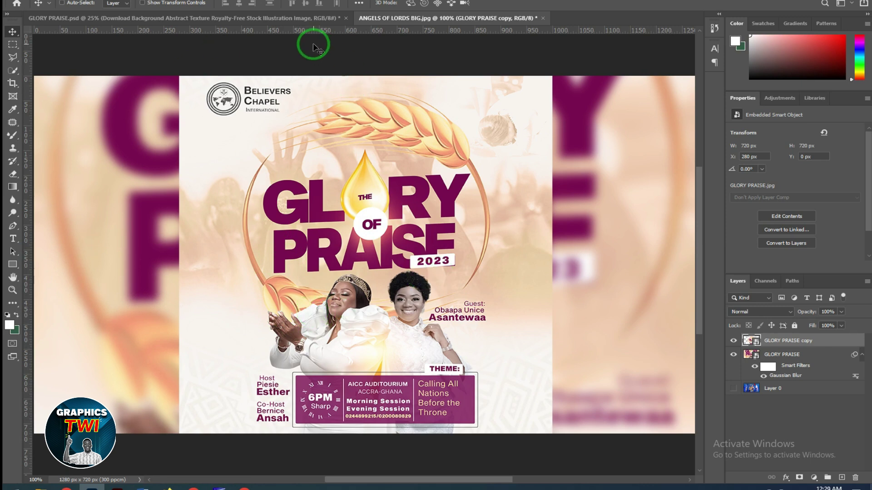
# Step: Check the image size of the finished GLORY PRAISE.psd flyer
pyautogui.click(305, 18)
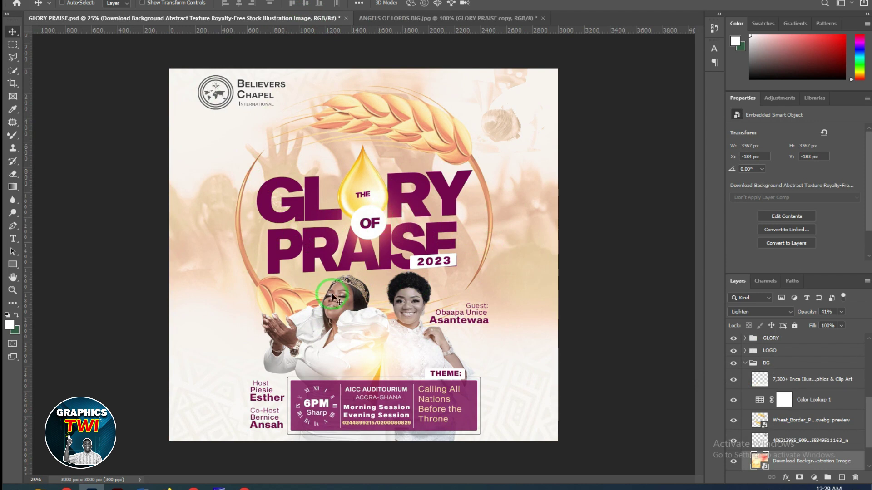
pyautogui.click(62, 1)
pyautogui.moveTo(121, 81)
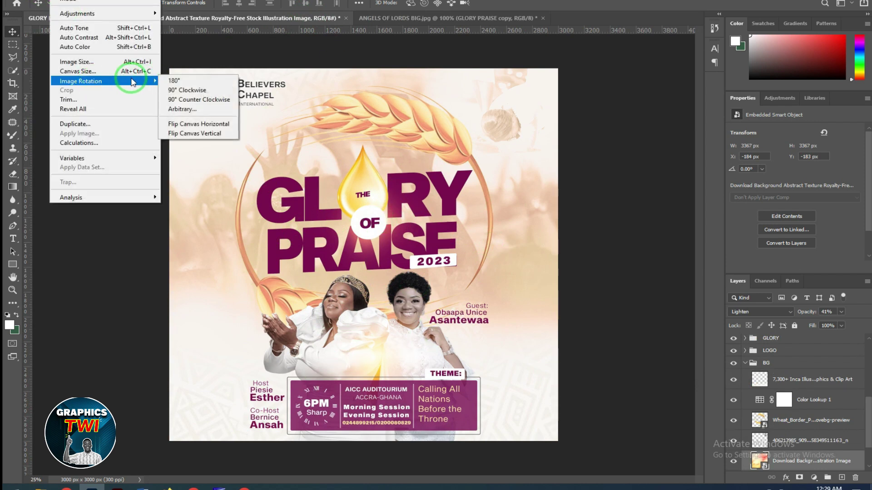
pyautogui.click(88, 62)
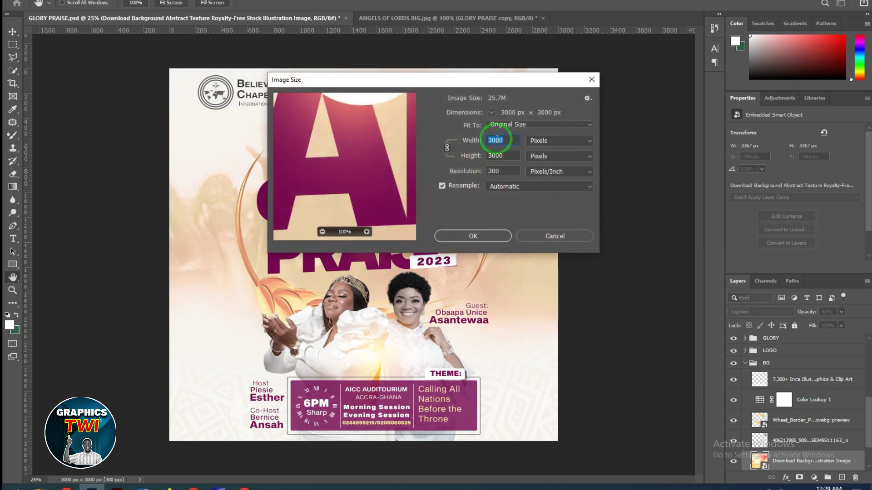
pyautogui.click(591, 79)
# Step: Create a new document 3000 by 3000 pixels with a white background
pyautogui.click(22, 2)
pyautogui.click(28, 8)
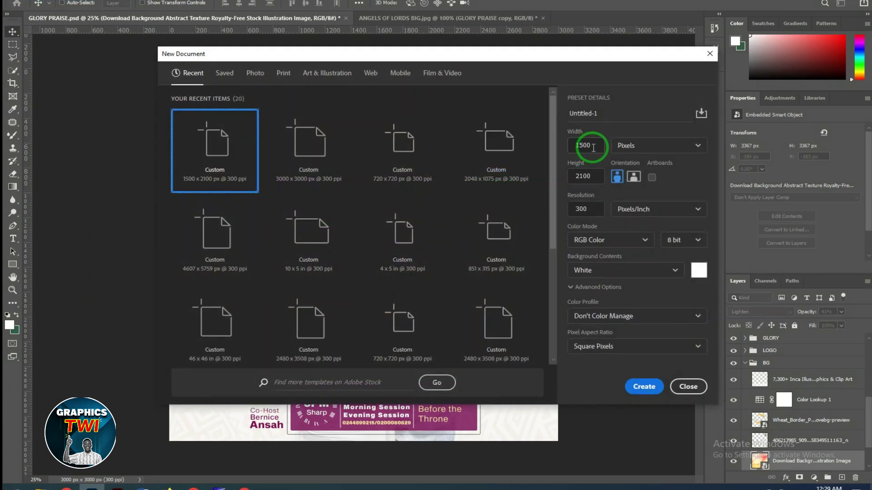
pyautogui.click(592, 149)
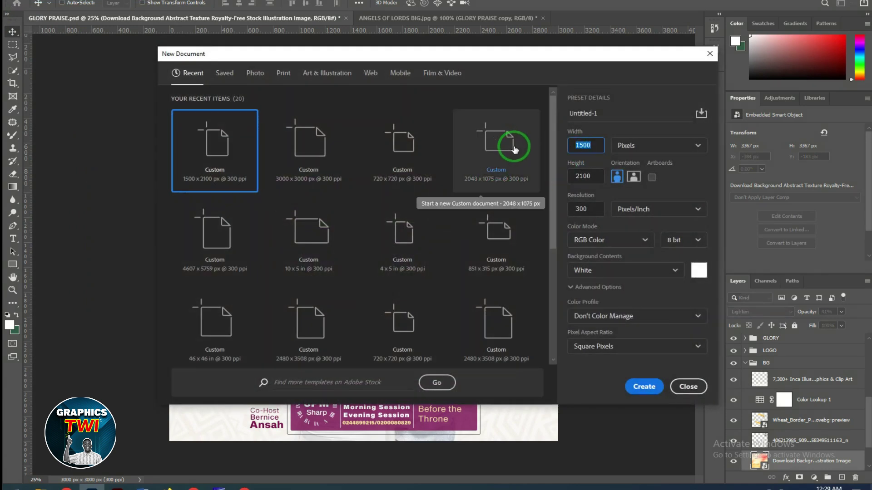
pyautogui.write('3000')
pyautogui.click(584, 176)
pyautogui.write('3000')
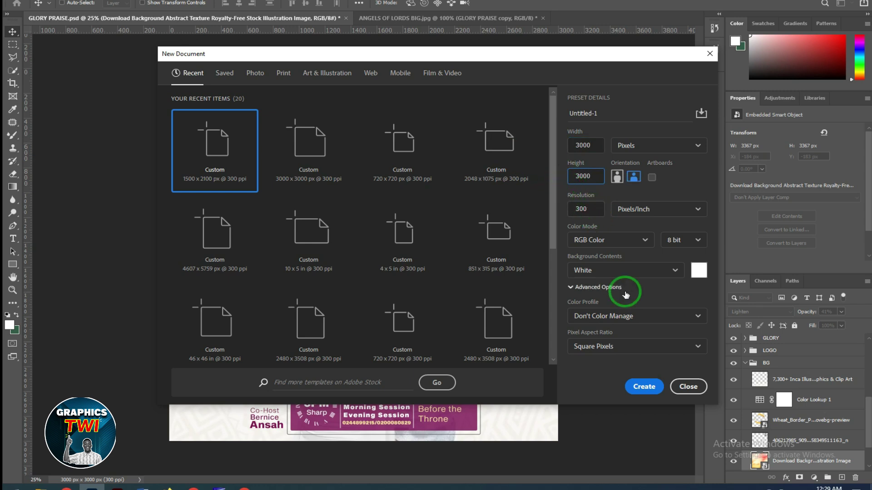
pyautogui.click(644, 386)
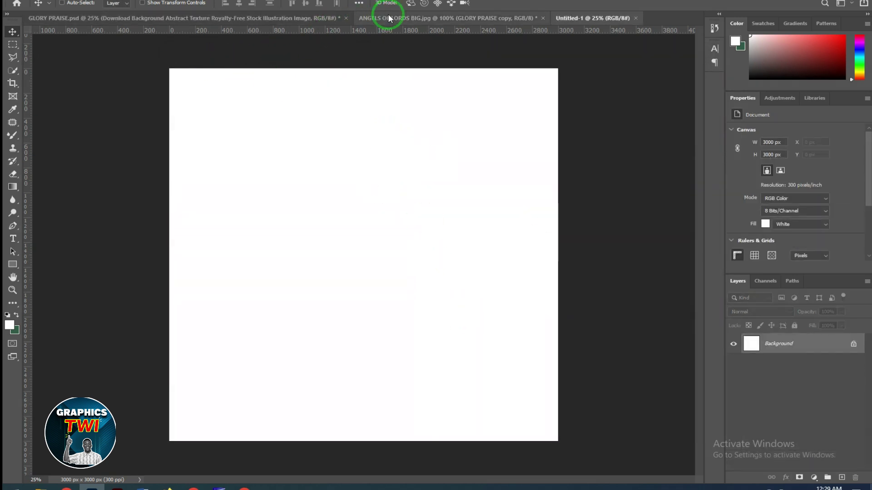
# Step: Copy the raised-hands crowd photo layer from GLORY PRAISE.psd into Untitled-1 so that it covers the lower part of the canvas
pyautogui.moveTo(331, 17); pyautogui.dragTo(429, 19)
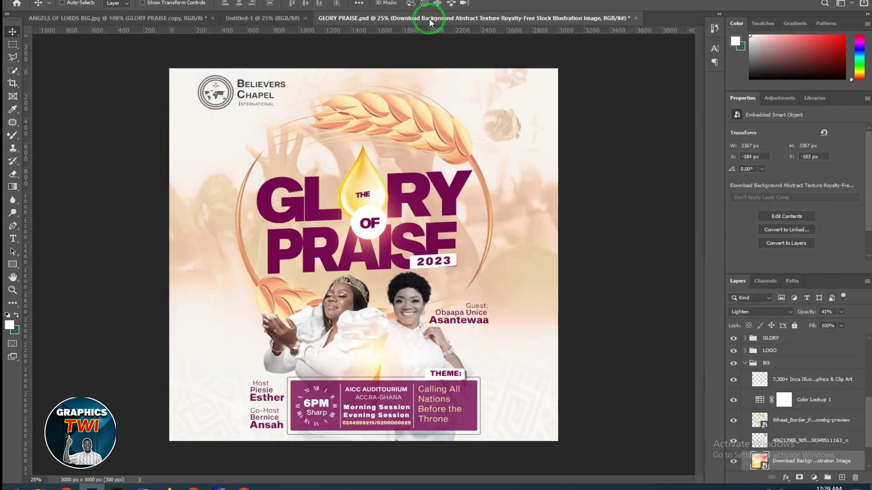
pyautogui.scroll(-2, 786, 432)
pyautogui.click(778, 444)
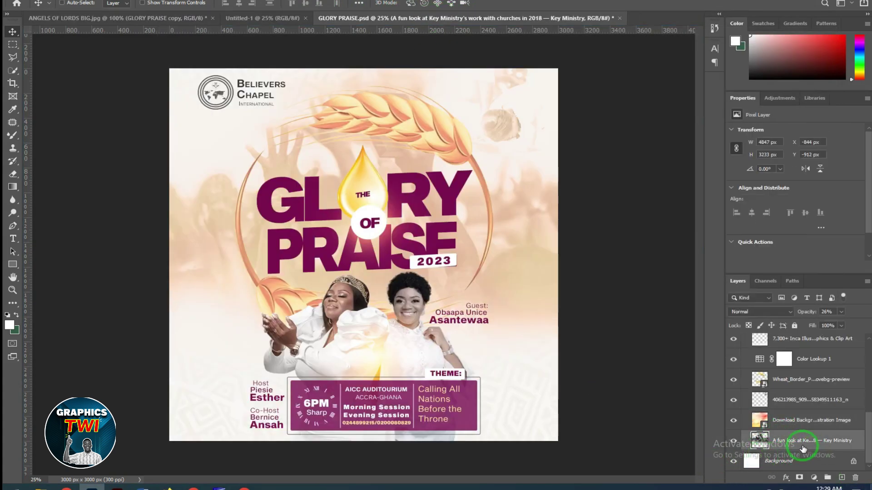
pyautogui.moveTo(516, 189); pyautogui.dragTo(500, 296)
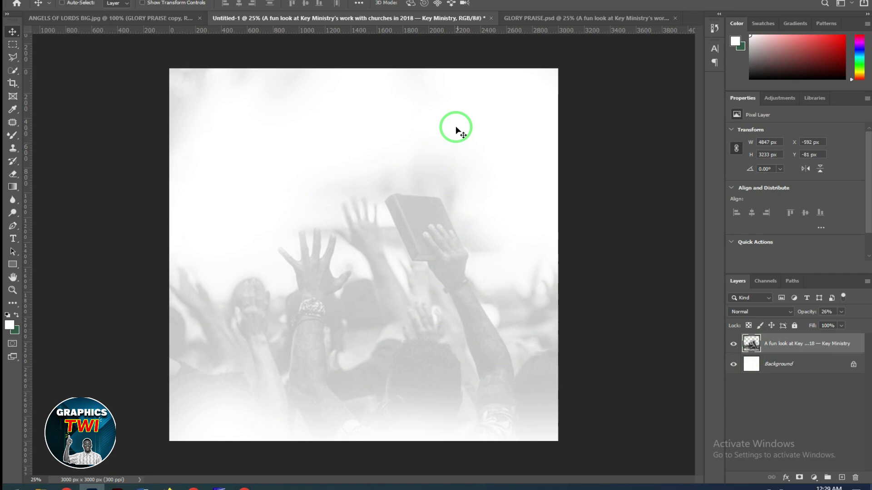
pyautogui.click(165, 18)
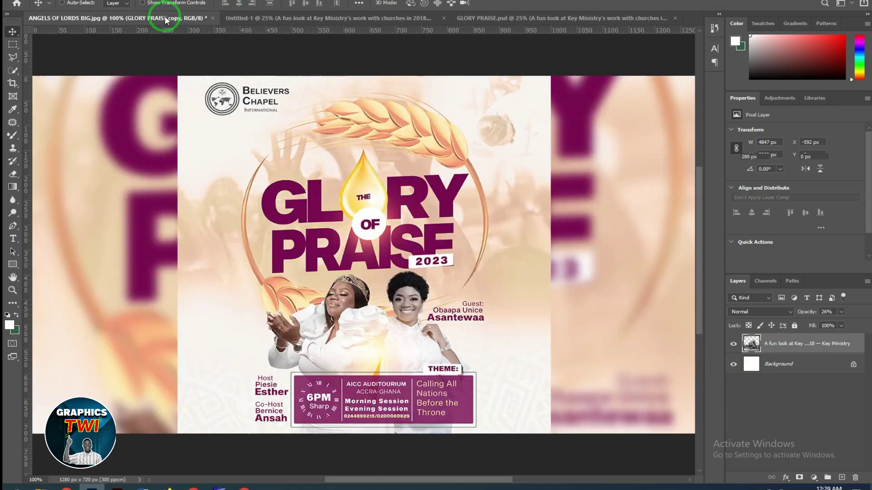
pyautogui.click(213, 19)
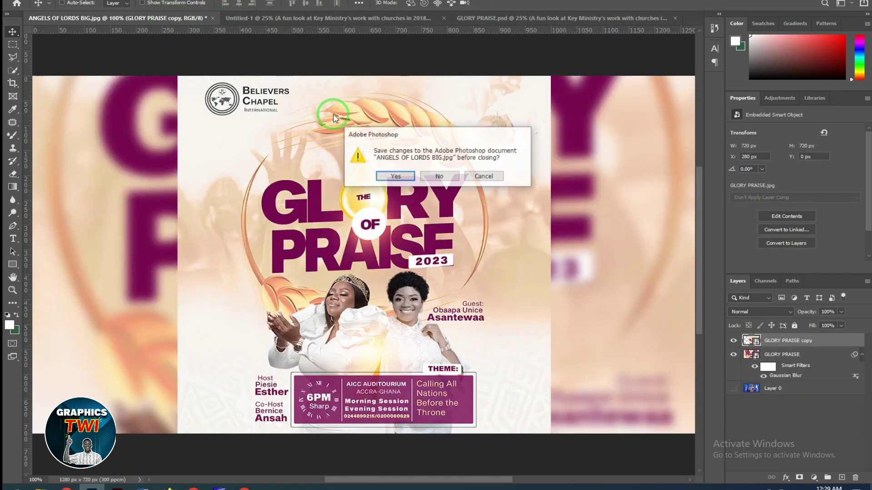
pyautogui.click(484, 177)
# Step: Copy the abstract texture layer from GLORY PRAISE.psd into Untitled-1, covering the whole canvas, with its blend mode set to Lighten
pyautogui.click(495, 19)
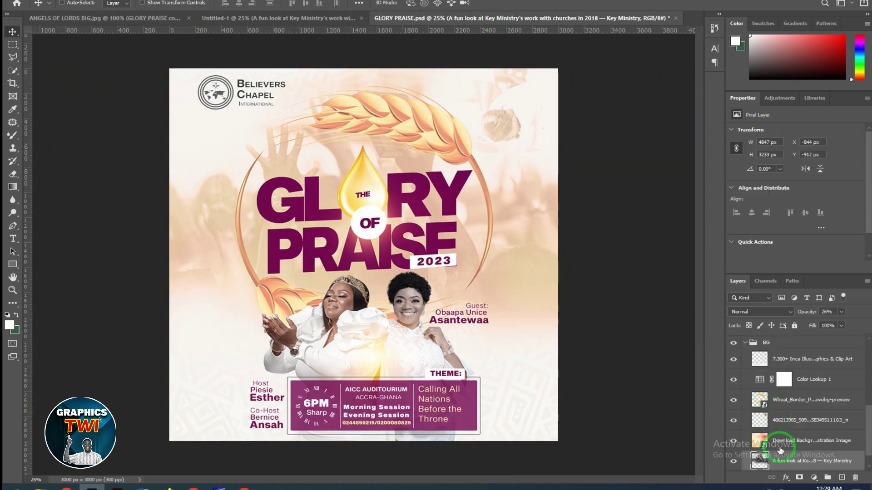
pyautogui.scroll(-1, 779, 450)
pyautogui.click(773, 427)
pyautogui.moveTo(504, 68); pyautogui.dragTo(422, 354)
pyautogui.moveTo(412, 318); pyautogui.dragTo(395, 372)
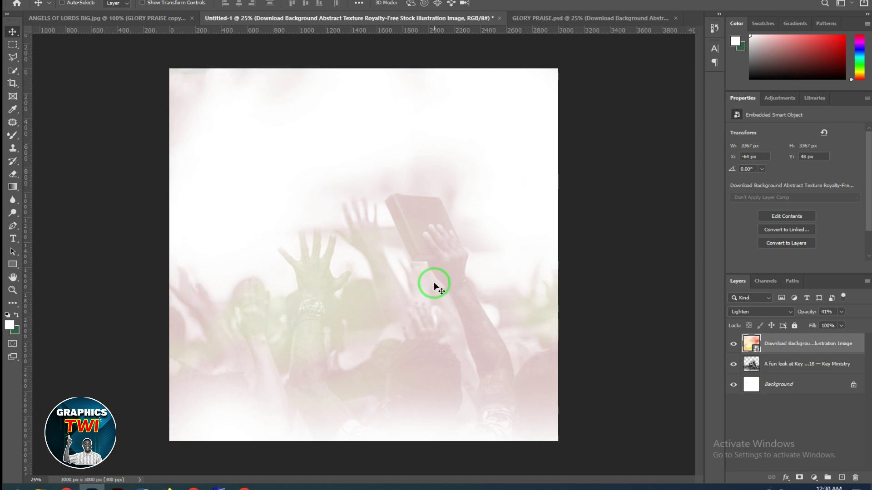
pyautogui.moveTo(432, 265); pyautogui.dragTo(432, 266)
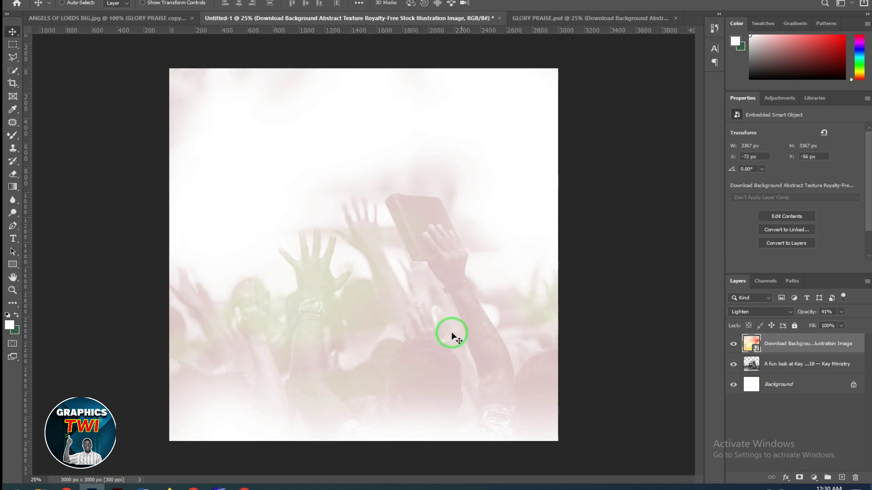
pyautogui.click(778, 313)
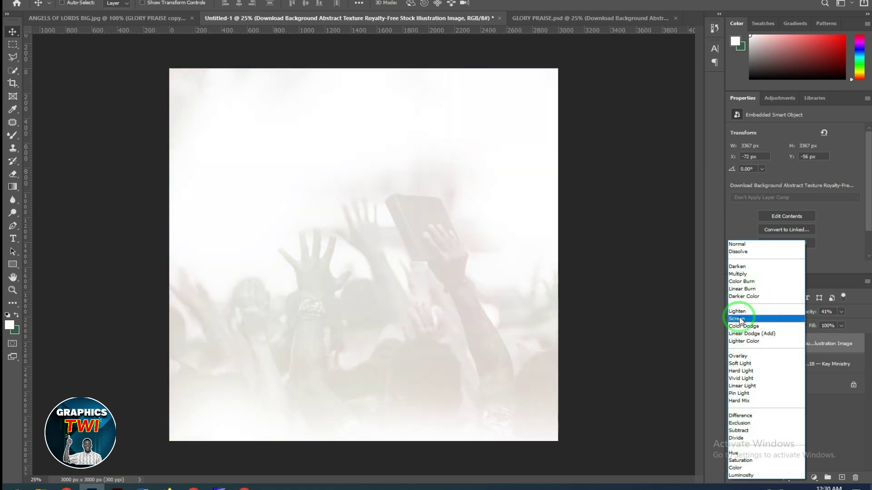
pyautogui.click(737, 311)
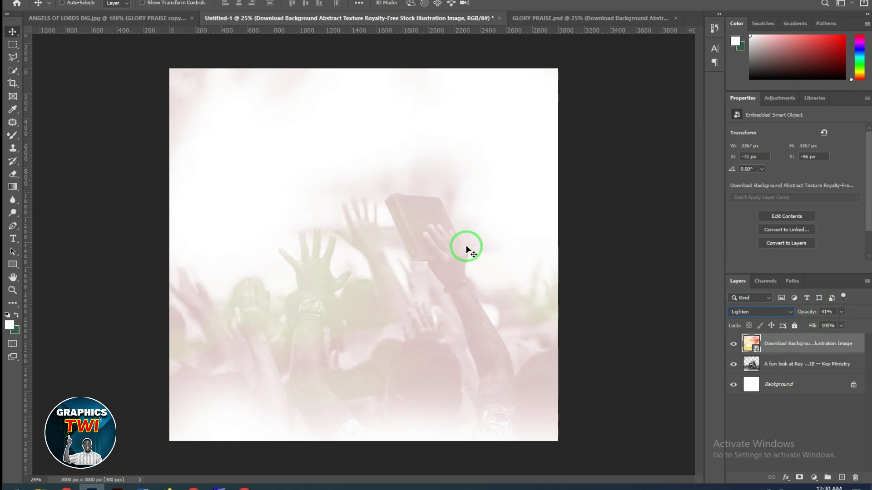
# Step: Copy the faded photo layer directly above the abstract texture from GLORY PRAISE.psd into Untitled-1 and place it in the canvas's upper-right corner
pyautogui.click(537, 28)
pyautogui.click(787, 440)
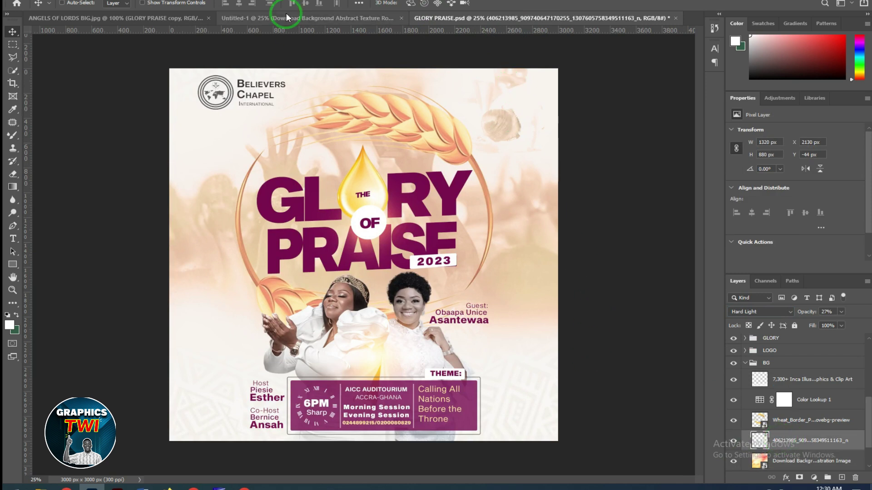
pyautogui.moveTo(508, 112)
pyautogui.mouseDown()
pyautogui.moveTo(473, 88)
pyautogui.moveTo(445, 49)
pyautogui.moveTo(368, 11)
pyautogui.moveTo(496, 165)
pyautogui.moveTo(490, 183)
pyautogui.moveTo(541, 132)
pyautogui.moveTo(554, 135)
pyautogui.moveTo(551, 121)
pyautogui.moveTo(499, 116)
pyautogui.mouseUp()
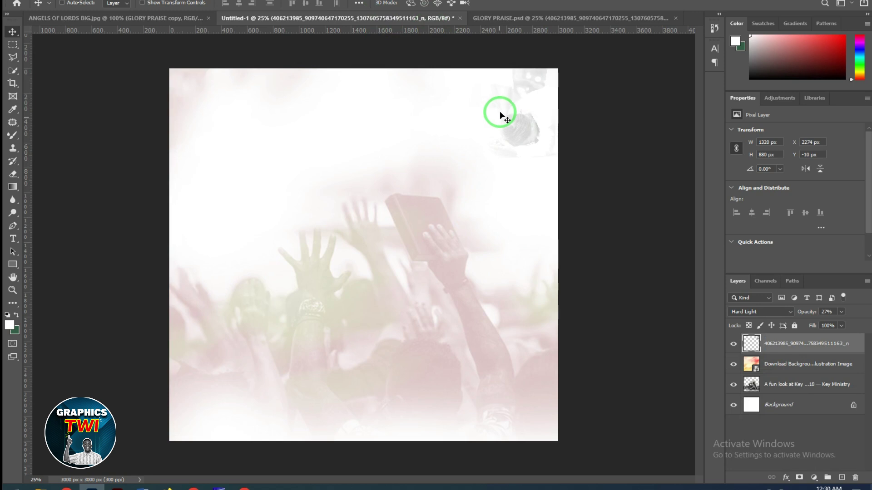
pyautogui.click(535, 20)
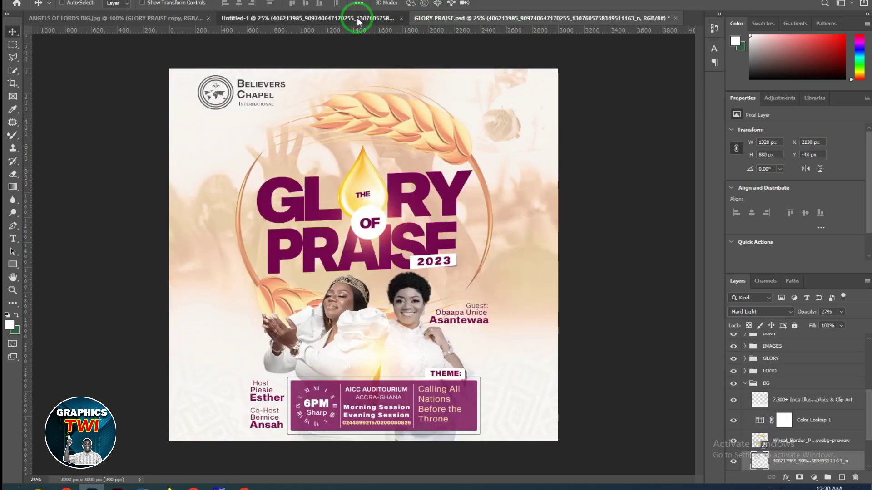
pyautogui.click(356, 20)
pyautogui.moveTo(525, 136); pyautogui.dragTo(772, 456)
# Step: Copy the wheat border layer from GLORY PRAISE.psd into Untitled-1, placing it around the middle of the canvas
pyautogui.click(733, 441)
pyautogui.click(734, 441)
pyautogui.moveTo(385, 116); pyautogui.dragTo(405, 292)
pyautogui.moveTo(402, 236); pyautogui.dragTo(369, 282)
# Step: Centre the wheat border horizontally on the canvas and move it up to about Y 344 px
pyautogui.press('ctrl')
pyautogui.hotkey('ctrl', 'a')
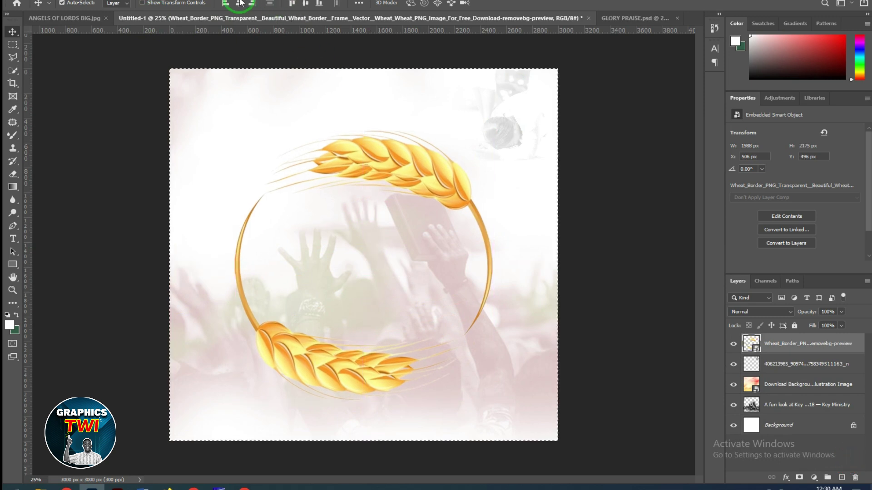
pyautogui.hotkey('ctrl', 'd')
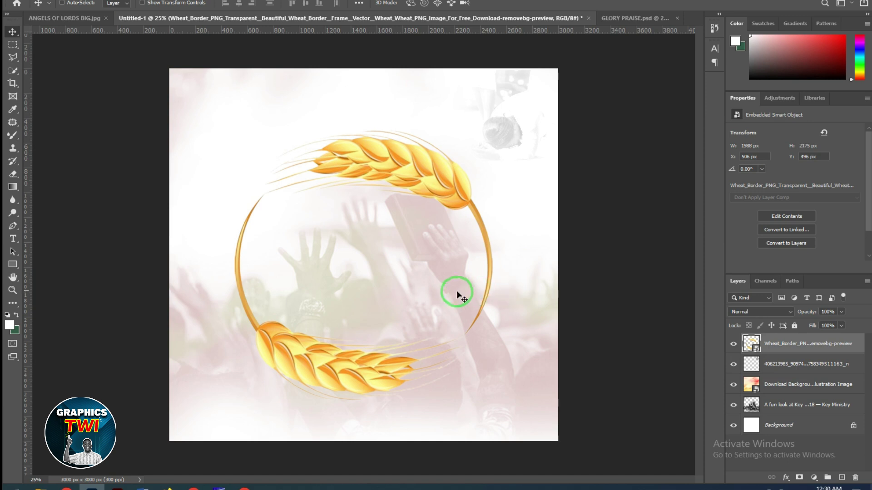
pyautogui.moveTo(410, 252); pyautogui.dragTo(411, 233)
# Step: Examine the 3DLUT setting of the Color Lookup 1 adjustment layer in GLORY PRAISE.psd
pyautogui.moveTo(512, 98); pyautogui.dragTo(718, 217)
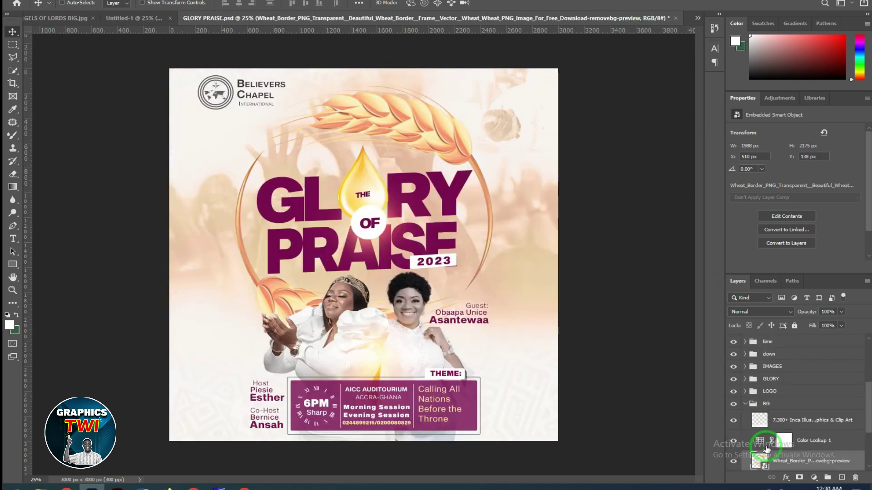
pyautogui.click(816, 441)
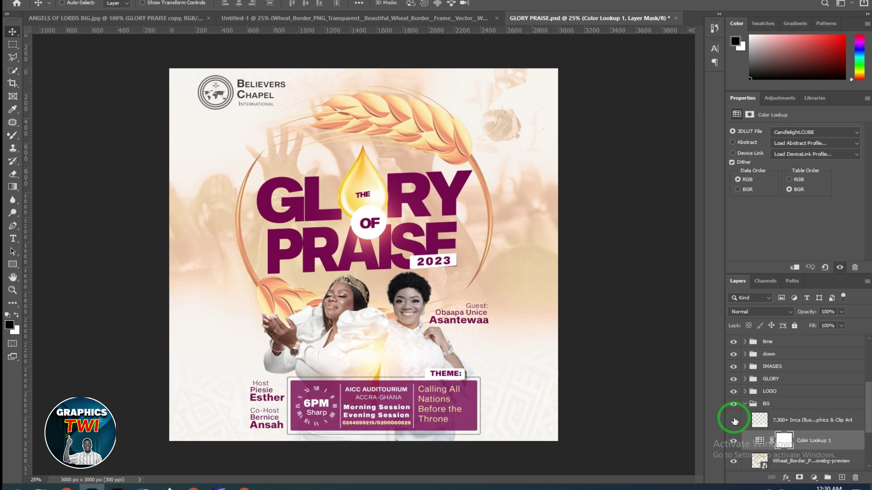
pyautogui.click(797, 444)
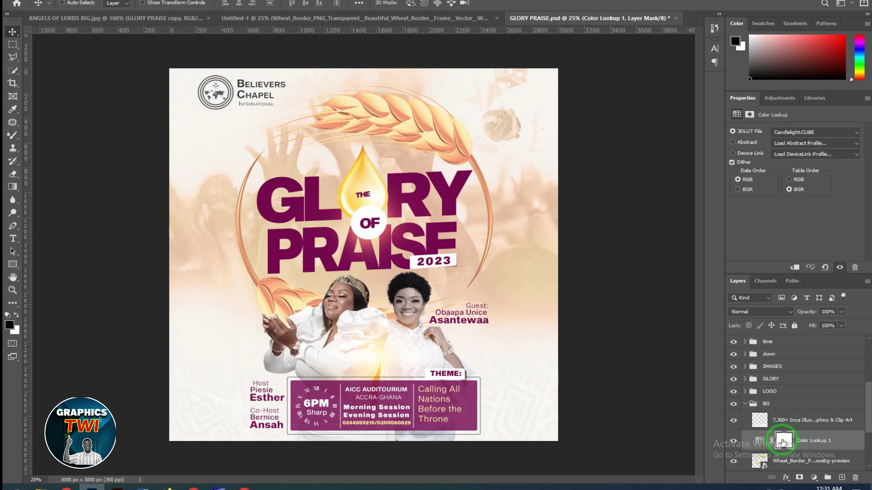
pyautogui.click(760, 441)
pyautogui.click(812, 132)
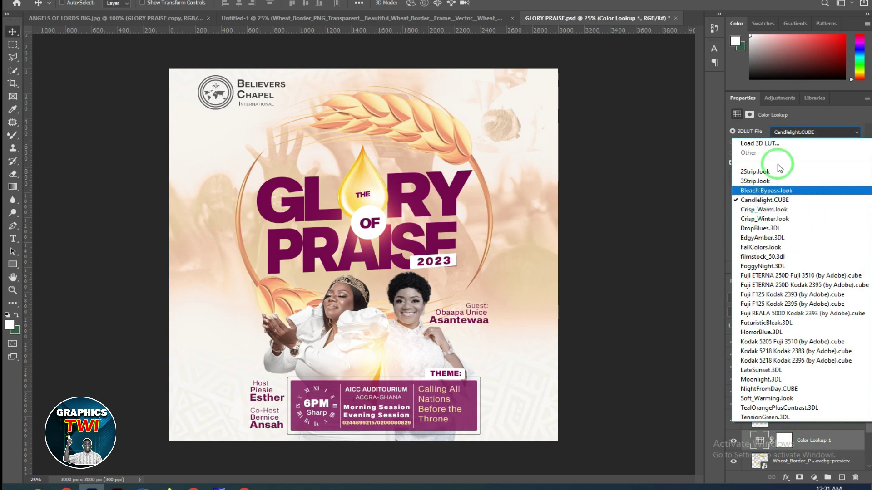
pyautogui.click(814, 109)
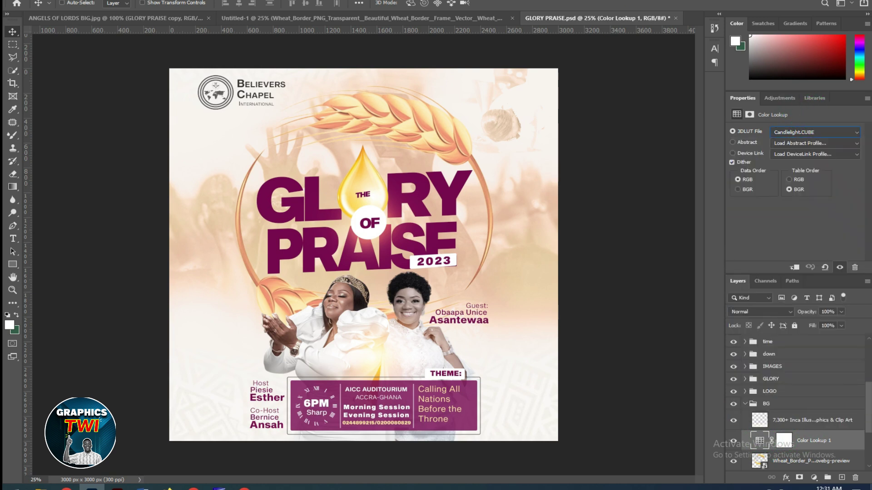
# Step: Add a Color Lookup adjustment layer above the wheat border in Untitled-1, using the Candlelight.CUBE 3DLUT
pyautogui.click(453, 19)
pyautogui.click(754, 338)
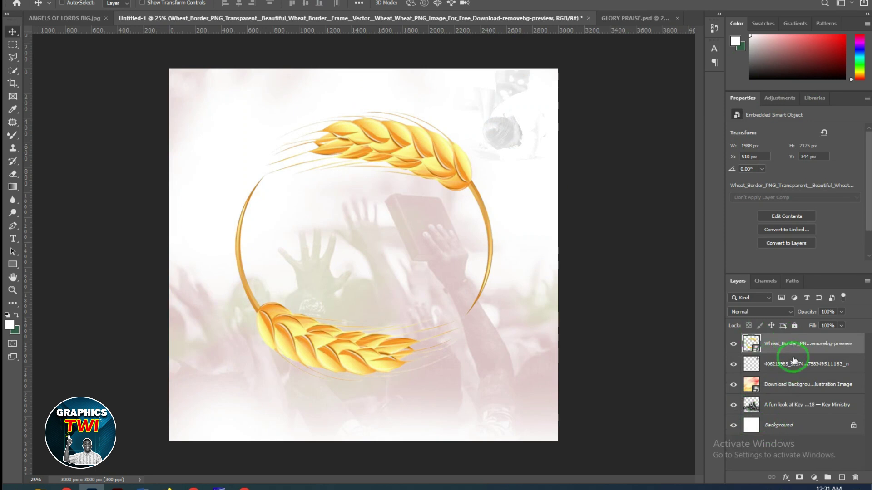
pyautogui.click(814, 479)
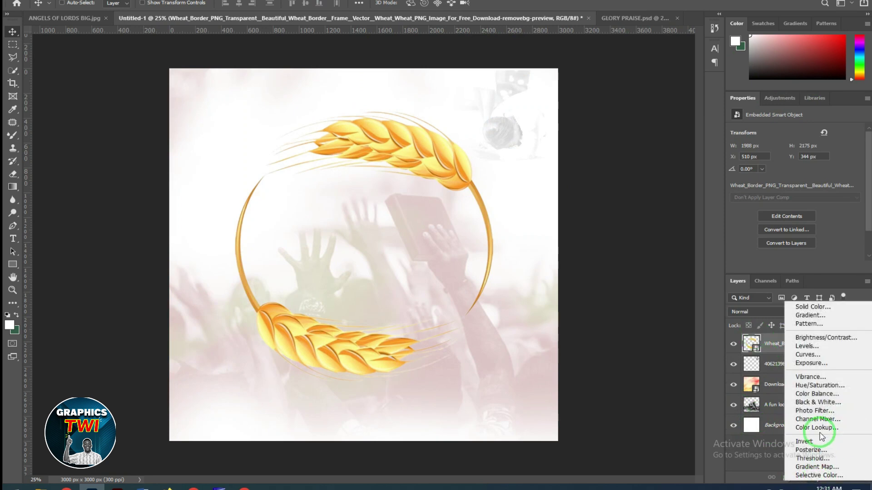
pyautogui.click(824, 427)
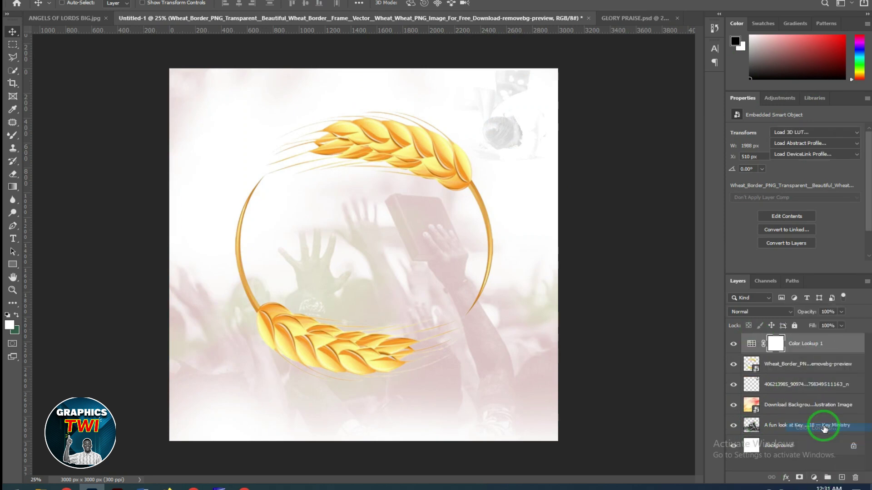
pyautogui.click(790, 133)
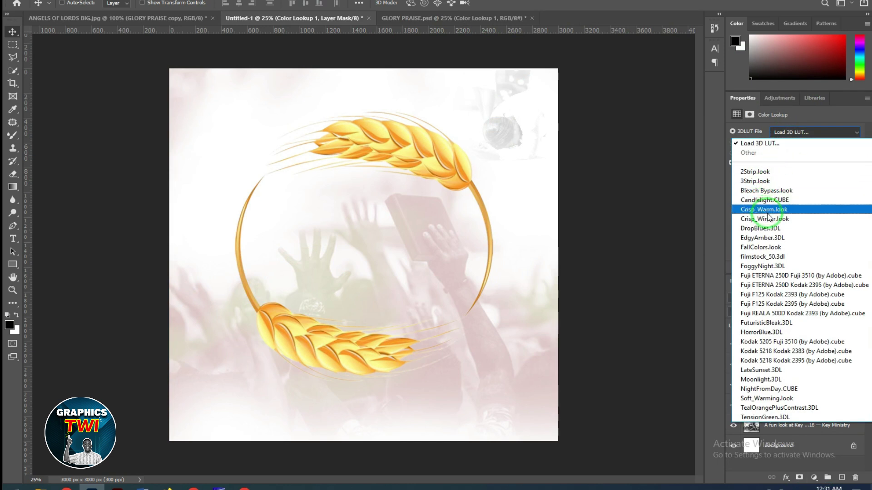
pyautogui.click(773, 200)
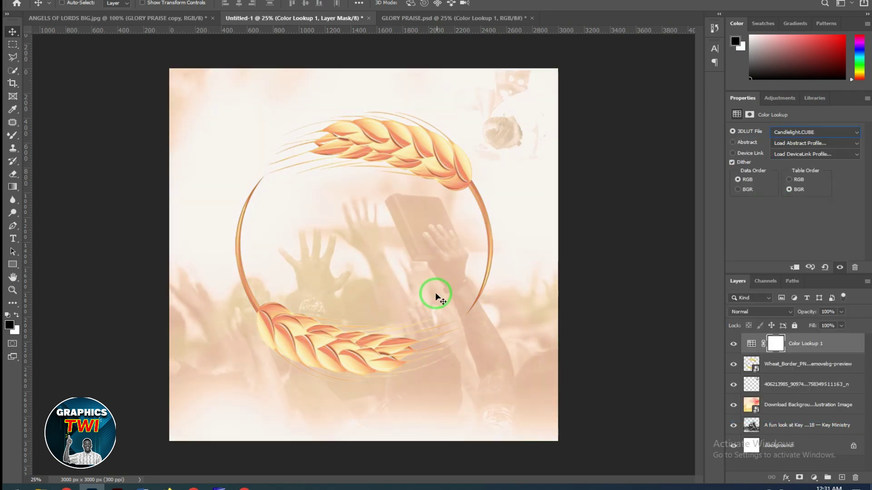
# Step: Compare the Untitled-1 background with and without the Color Lookup adjustment, and go back to GLORY PRAISE.psd
pyautogui.click(729, 349)
pyautogui.click(729, 348)
pyautogui.click(730, 348)
pyautogui.moveTo(438, 13); pyautogui.dragTo(407, 169)
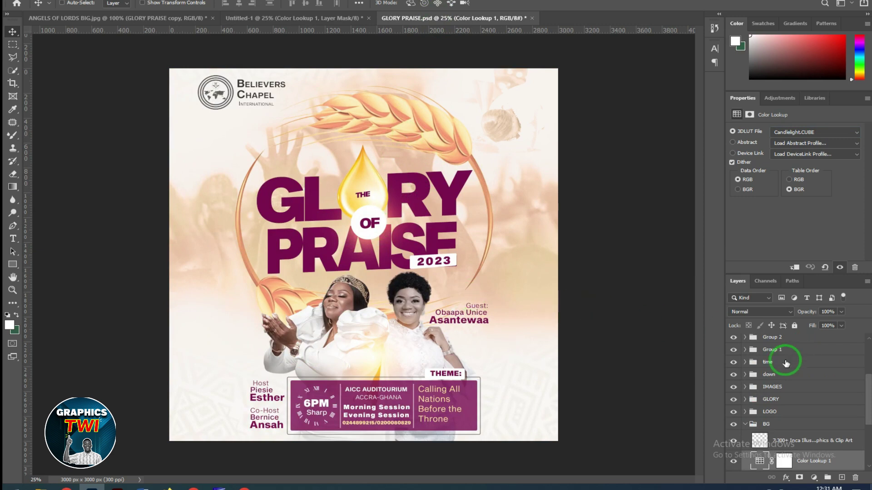
# Step: Move the wheat border in Untitled-1 up to about X 486 px, Y 168 px
pyautogui.click(268, 18)
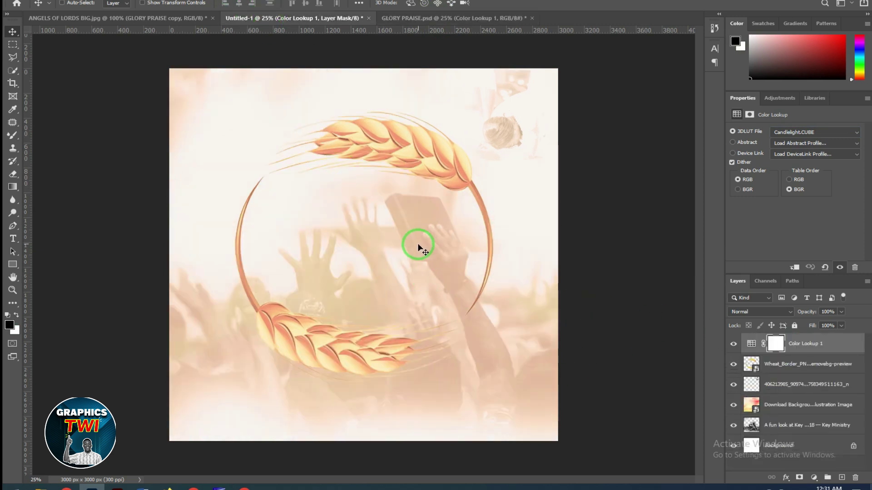
pyautogui.moveTo(418, 220); pyautogui.dragTo(418, 219)
pyautogui.click(769, 368)
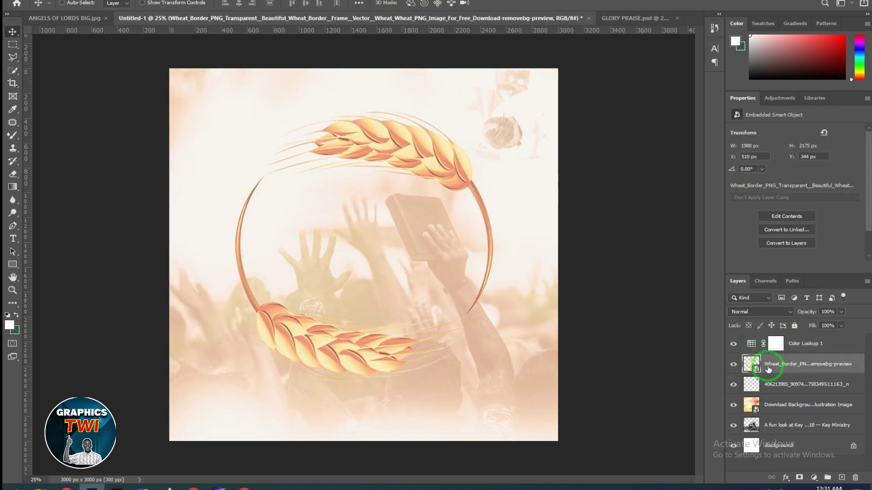
pyautogui.moveTo(373, 257); pyautogui.dragTo(368, 235)
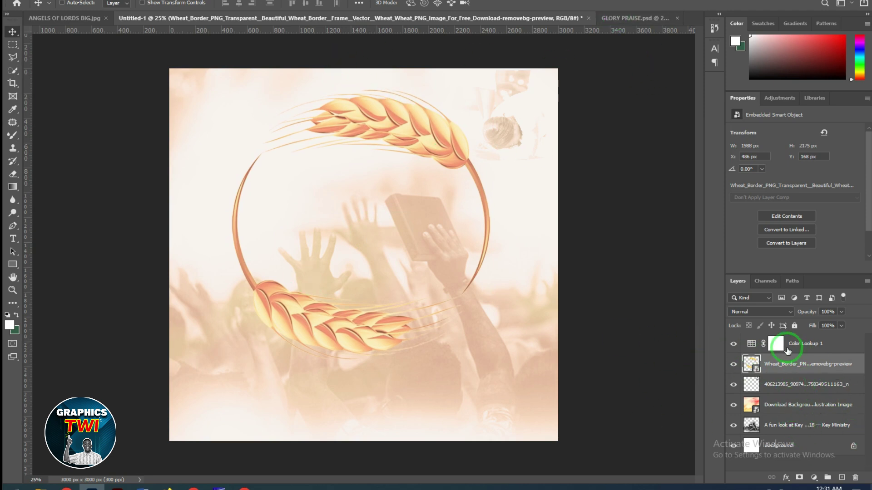
# Step: Copy the 7,300+ Inca Illustrations pattern layer from GLORY PRAISE.psd into Untitled-1 above Color Lookup 1, at about X 11 px, Y 39 px
pyautogui.click(803, 350)
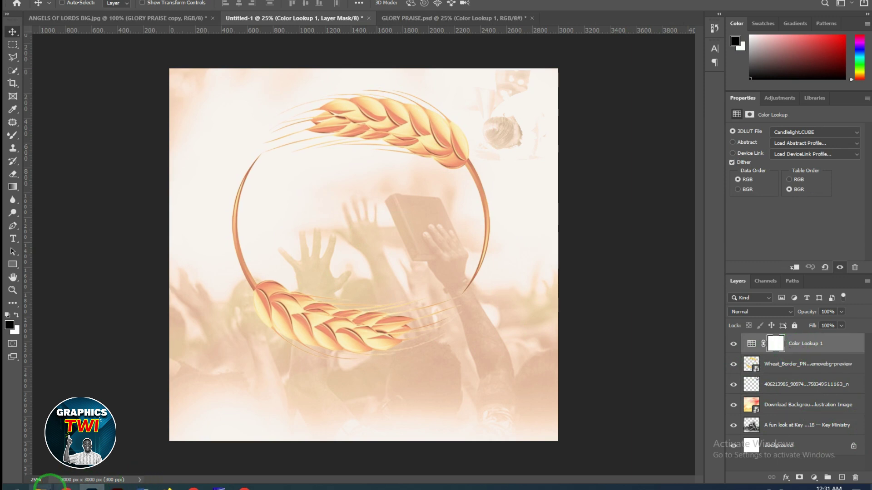
pyautogui.click(424, 19)
pyautogui.click(787, 442)
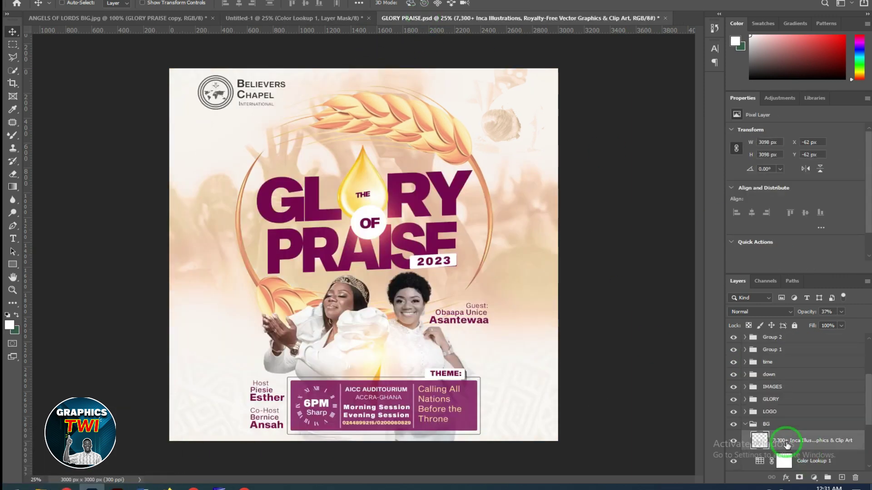
pyautogui.moveTo(788, 443); pyautogui.dragTo(363, 414)
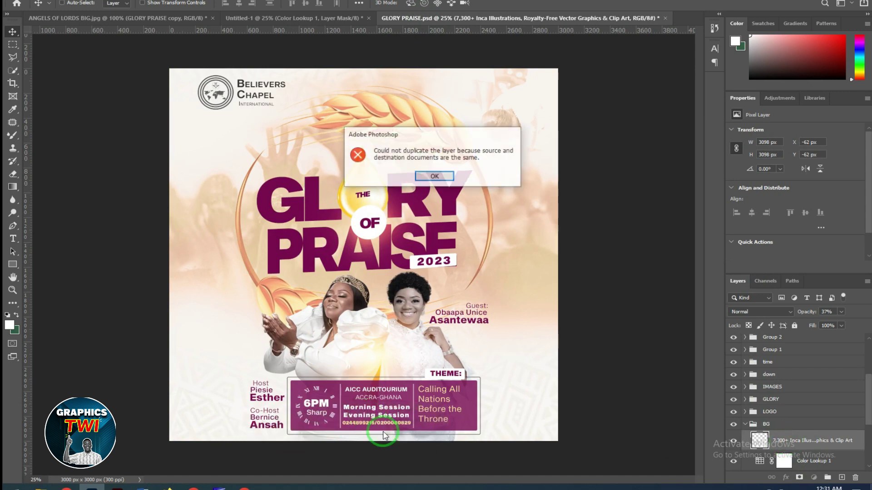
pyautogui.click(436, 175)
pyautogui.moveTo(342, 295); pyautogui.dragTo(407, 290)
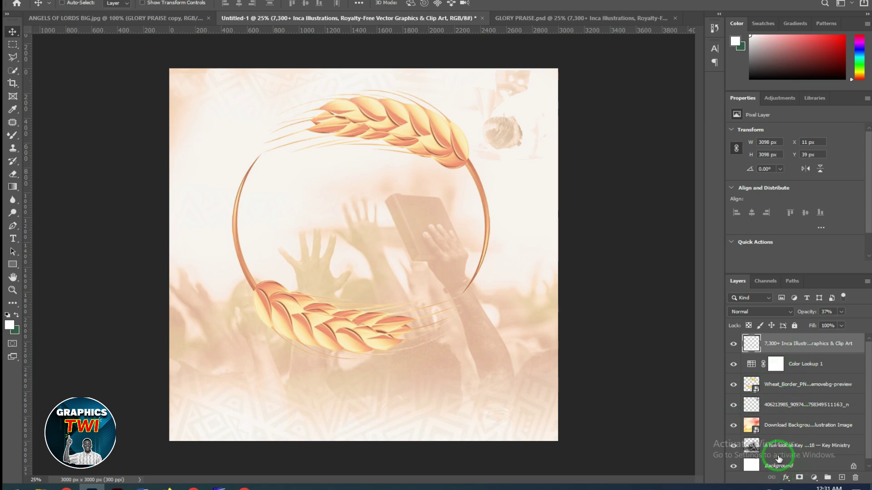
# Step: Group all layers of Untitled-1 except Background and name the group BG
pyautogui.moveTo(782, 451); pyautogui.dragTo(805, 383)
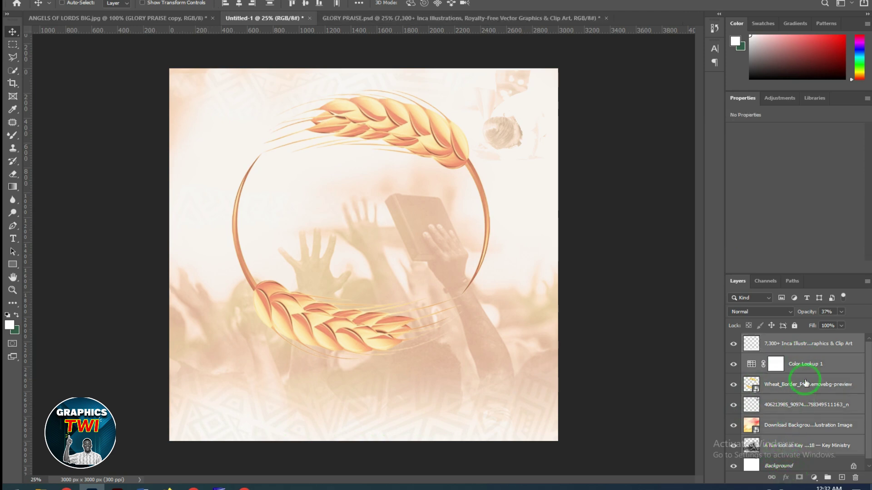
pyautogui.hotkey('ctrl', 'g')
pyautogui.click(768, 345)
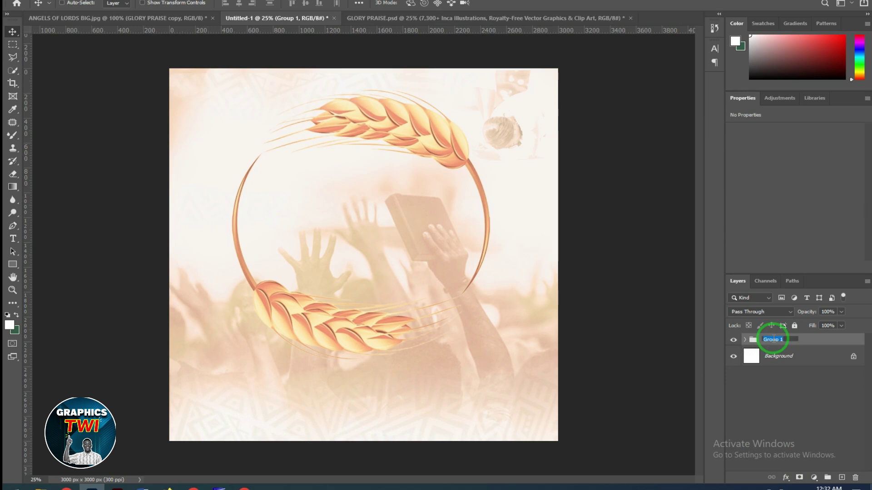
pyautogui.press('Return')
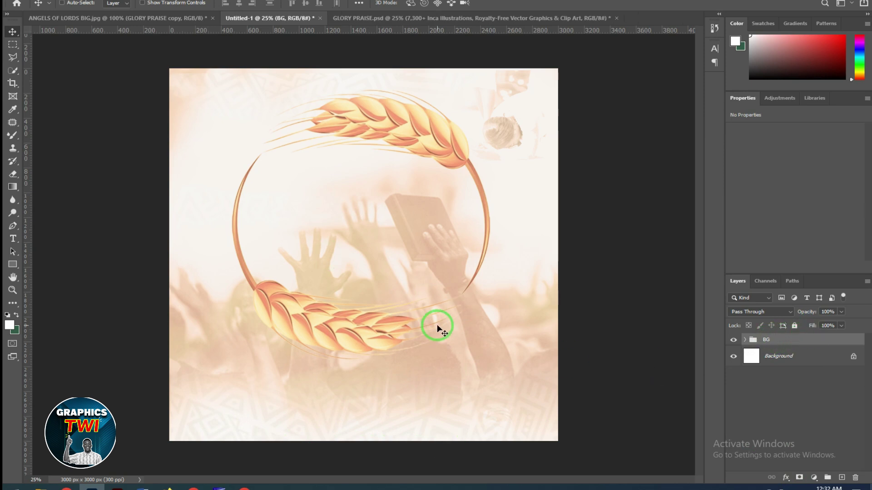
# Step: Copy the round logo layer from the LOGO group of GLORY PRAISE.psd into Untitled-1 and place it in the canvas's upper-left corner
pyautogui.click(429, 17)
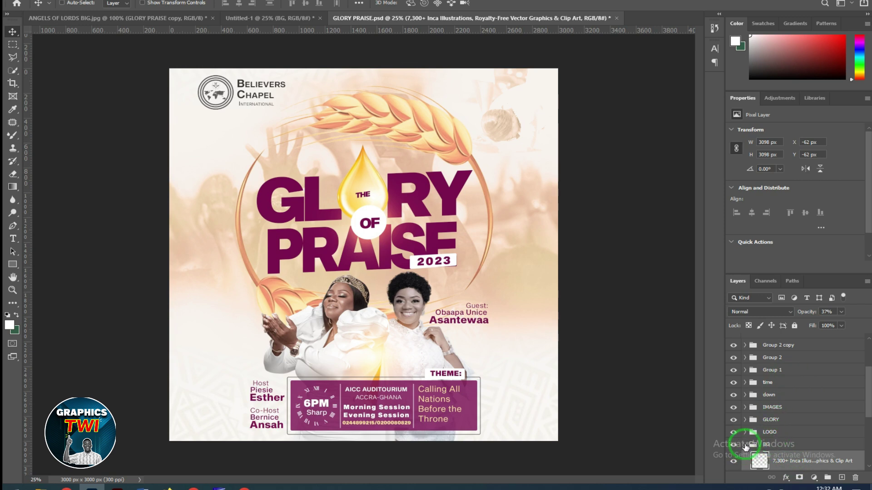
pyautogui.click(753, 431)
pyautogui.click(745, 432)
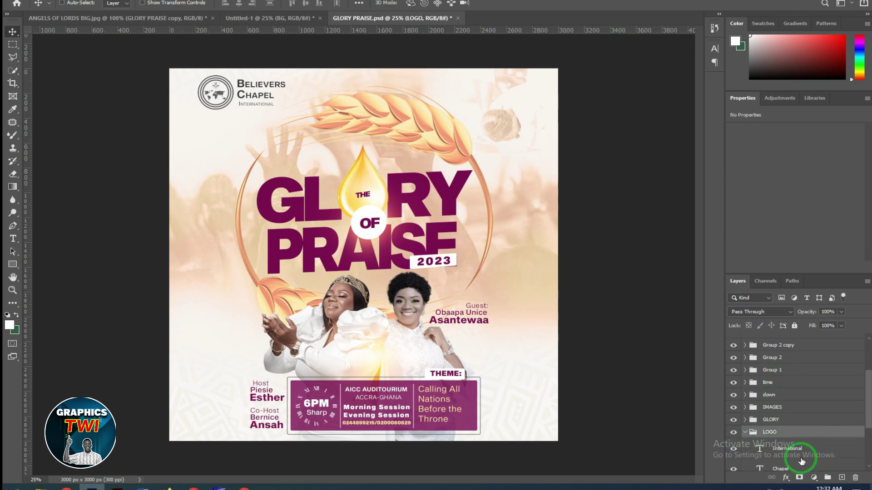
pyautogui.scroll(-3, 801, 462)
pyautogui.click(788, 437)
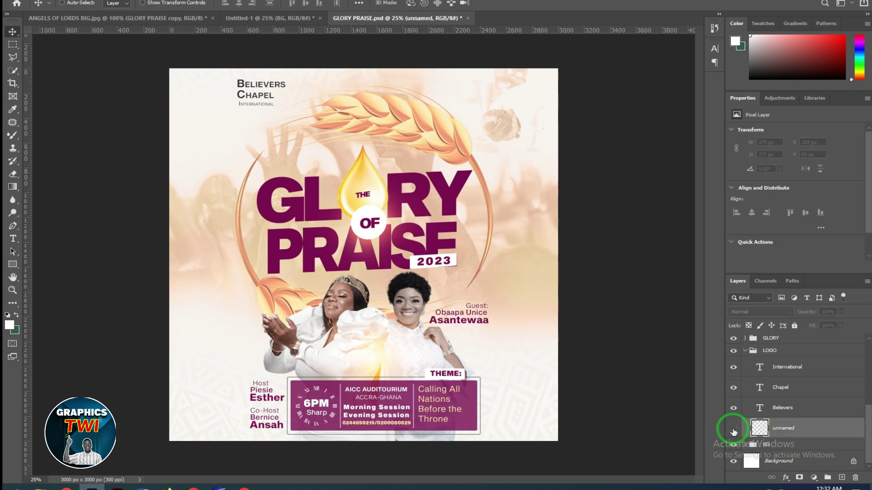
pyautogui.moveTo(212, 104)
pyautogui.mouseDown()
pyautogui.moveTo(225, 98)
pyautogui.moveTo(245, 25)
pyautogui.moveTo(208, 142)
pyautogui.moveTo(204, 87)
pyautogui.moveTo(201, 99)
pyautogui.mouseUp()
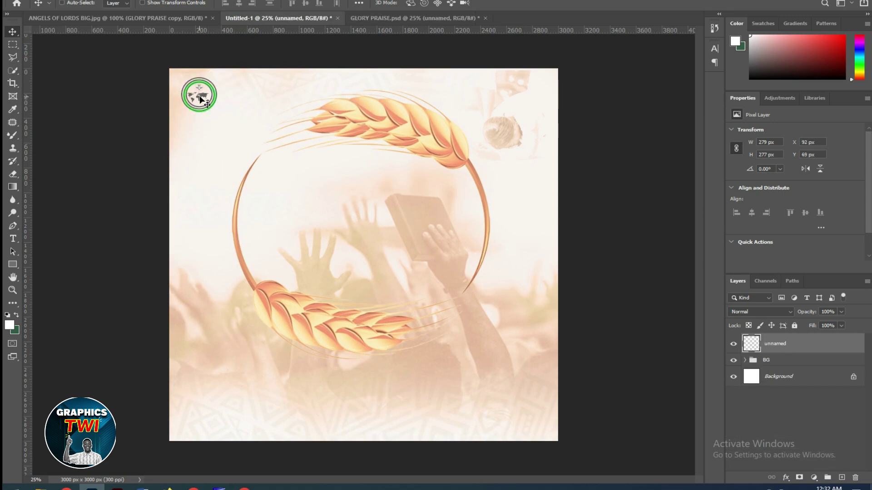
pyautogui.moveTo(202, 99); pyautogui.dragTo(201, 96)
# Step: Copy the Believers, Chapel and International text layers from GLORY PRAISE.psd into Untitled-1, beside the round logo at about X 398 px, Y 71 px
pyautogui.moveTo(419, 17); pyautogui.dragTo(261, 84)
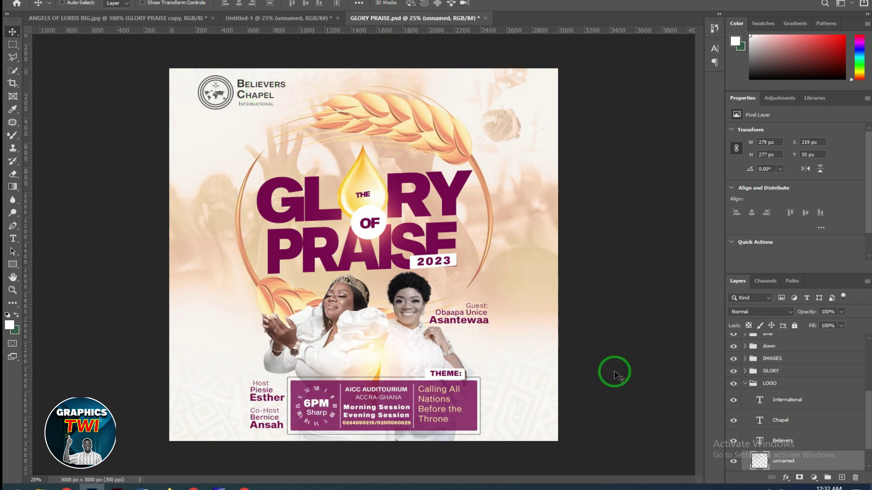
pyautogui.scroll(-1, 791, 427)
pyautogui.click(786, 431)
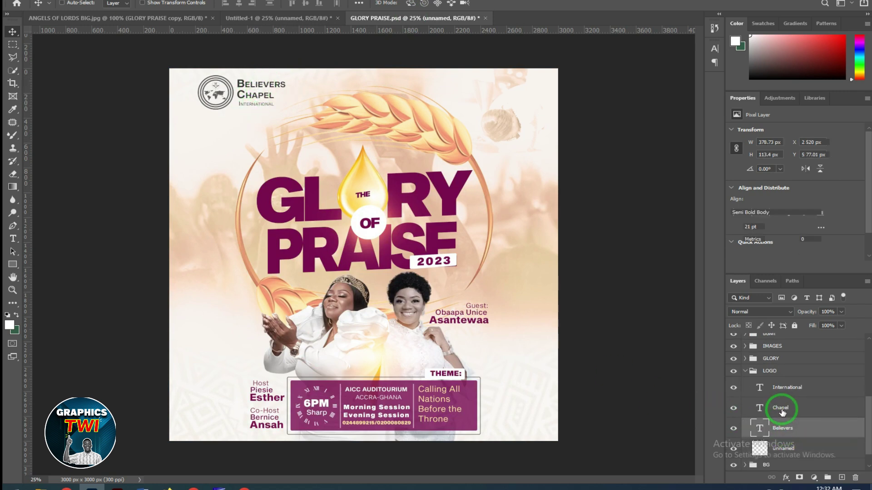
pyautogui.keyDown('shift'); pyautogui.click(781, 399); pyautogui.keyUp('shift')
pyautogui.keyDown('shift'); pyautogui.click(781, 393); pyautogui.keyUp('shift')
pyautogui.moveTo(281, 97); pyautogui.dragTo(241, 93)
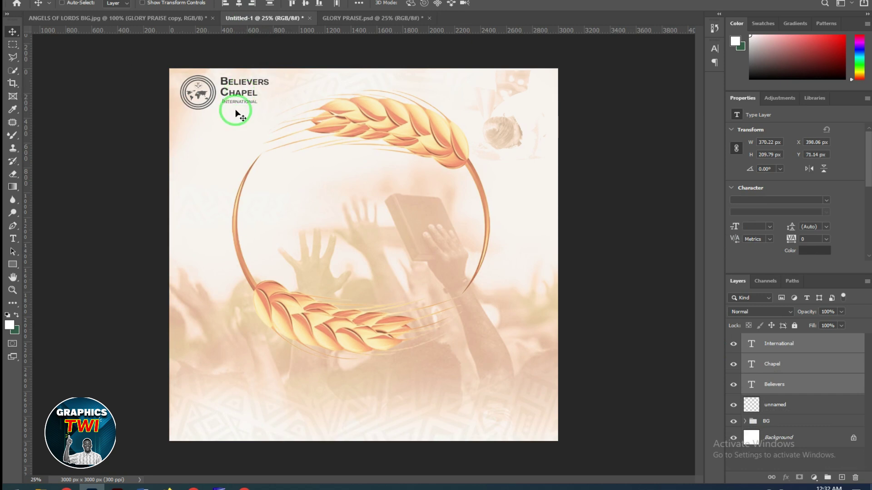
# Step: Group the round logo with the three church-name text layers and name the group LOGO
pyautogui.keyDown('ctrl'); pyautogui.click(777, 409); pyautogui.keyUp('ctrl')
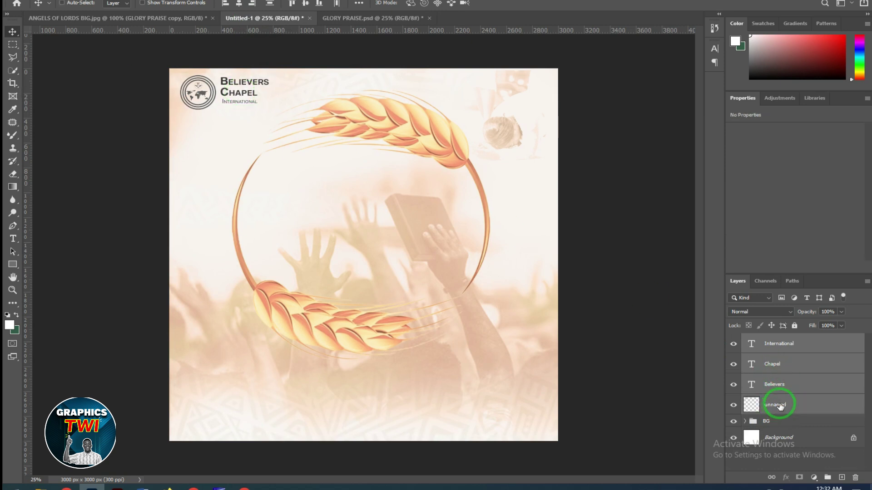
pyautogui.hotkey('ctrl', 'g')
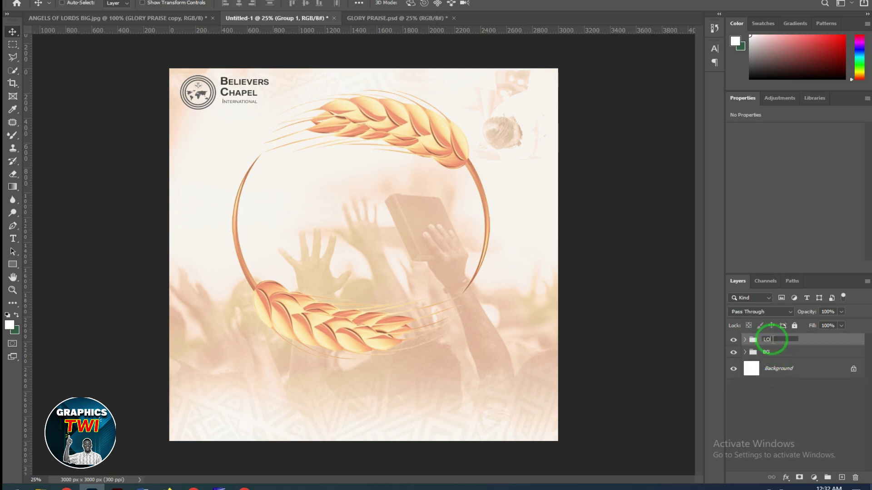
pyautogui.press('Return')
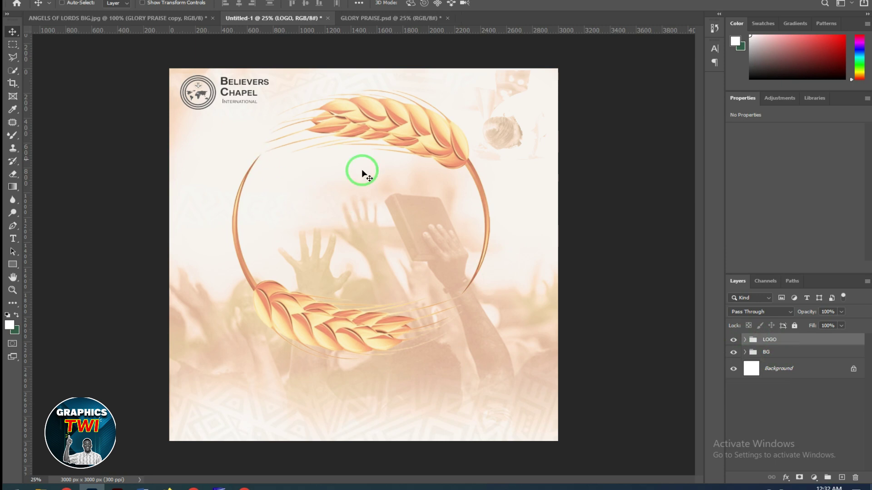
# Step: Nudge the whole LOGO group down by 12 px
pyautogui.press('Down')
pyautogui.press('Down')
pyautogui.press('Down')
pyautogui.press('Down')
pyautogui.press('Down')
pyautogui.press('Down')
pyautogui.press('Down')
pyautogui.press('Down')
pyautogui.press('Down')
pyautogui.press('Down')
pyautogui.press('Down')
pyautogui.press('Down')
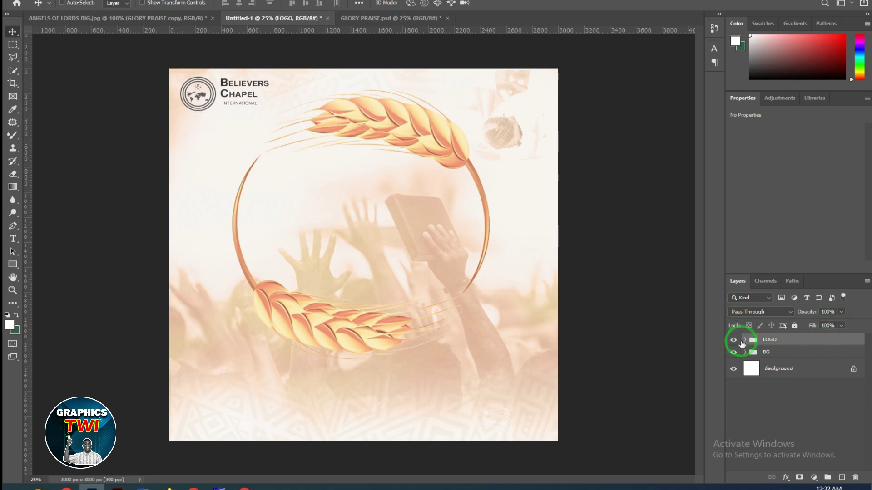
# Step: Move only the three text layers in the LOGO group down to about Y 111 px, level with the round logo, and collapse the group
pyautogui.click(744, 340)
pyautogui.click(786, 363)
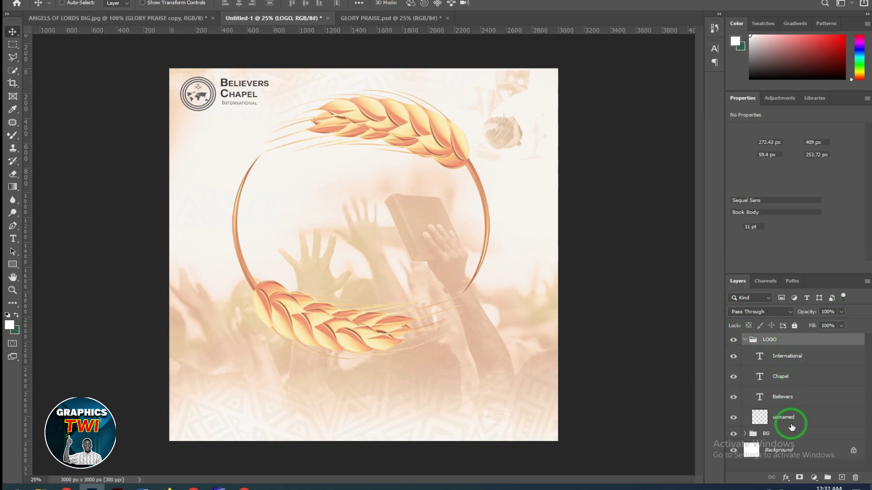
pyautogui.keyDown('shift'); pyautogui.click(790, 406); pyautogui.keyUp('shift')
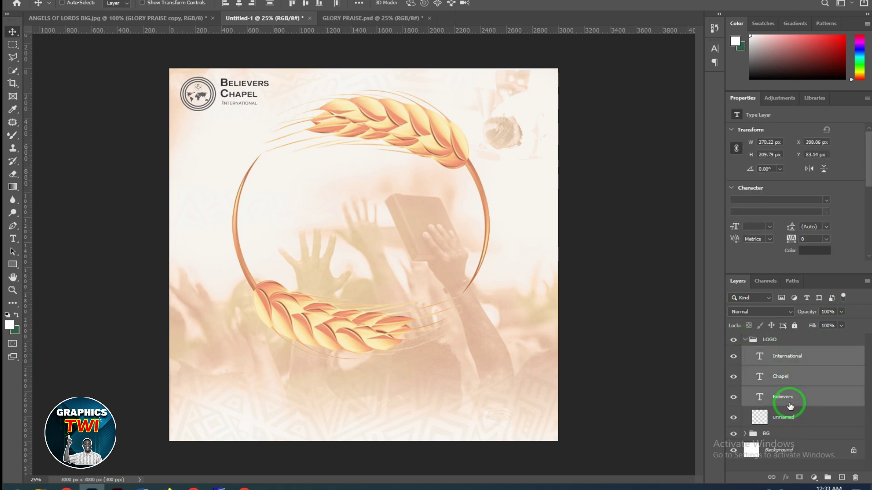
pyautogui.press('Down')
pyautogui.press('Down')
pyautogui.press('Down')
pyautogui.press('Down')
pyautogui.press('Down')
pyautogui.press('Down')
pyautogui.press('Down')
pyautogui.press('Down')
pyautogui.press('Down')
pyautogui.press('Down')
pyautogui.press('Down')
pyautogui.press('Down')
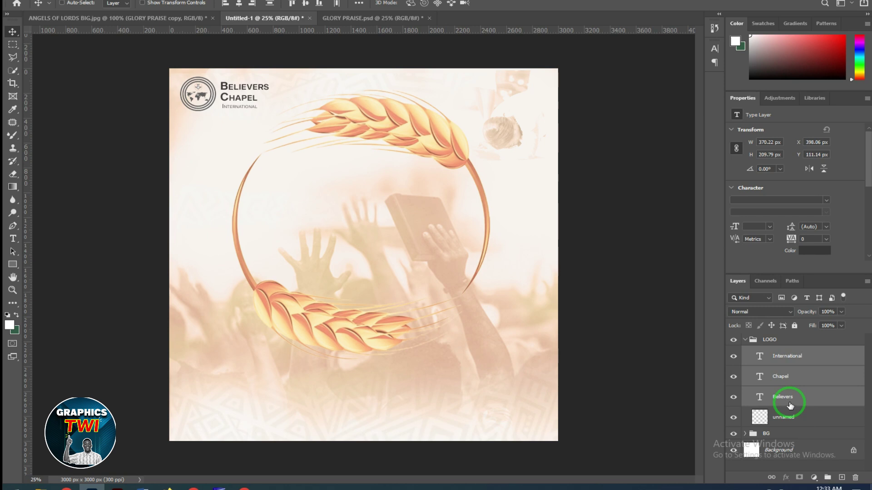
pyautogui.click(745, 341)
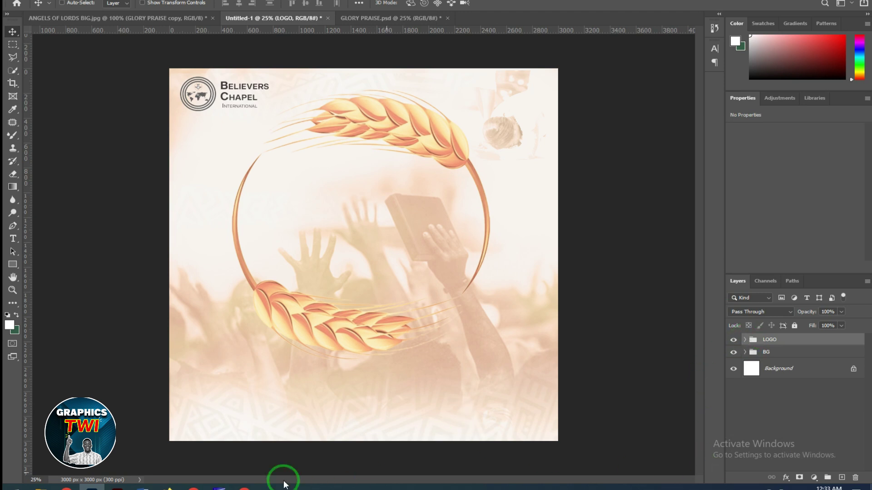
# Step: Check the crowd's placement in GLORY PRAISE.psd and move the crowd photo in Untitled-1's BG group up to about X -664 px, Y -793 px
pyautogui.click(349, 19)
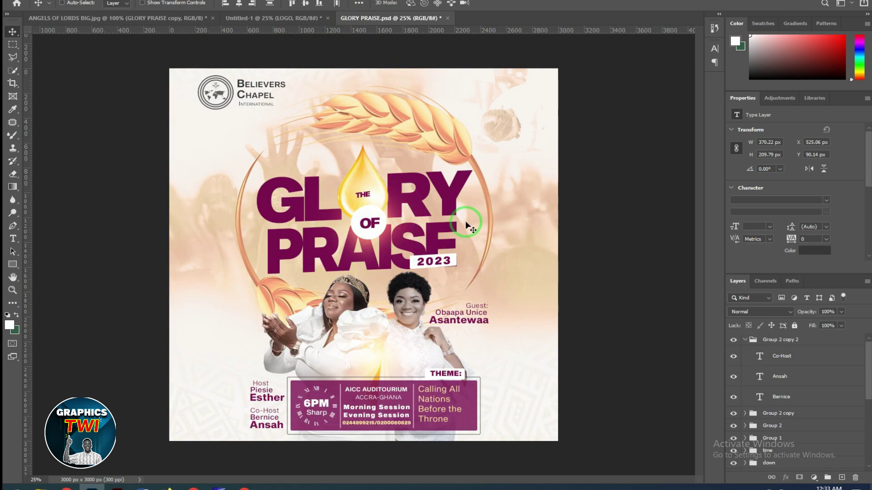
pyautogui.click(234, 19)
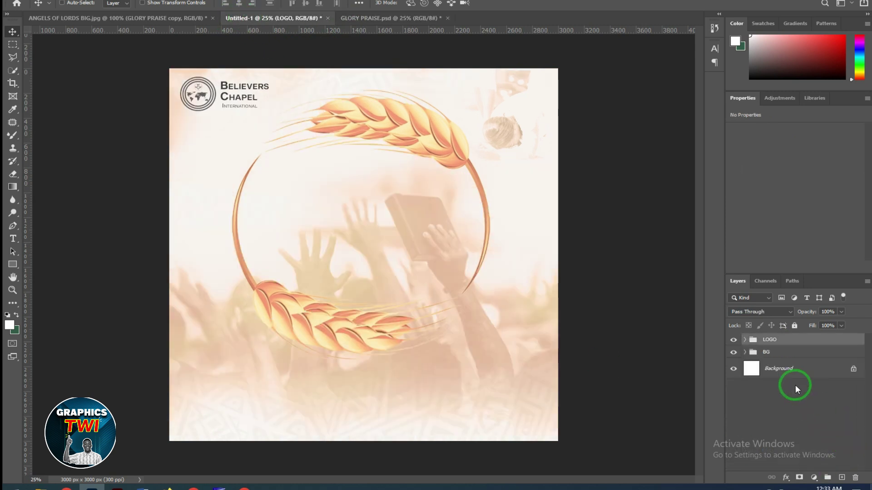
pyautogui.click(744, 352)
pyautogui.scroll(-1, 799, 443)
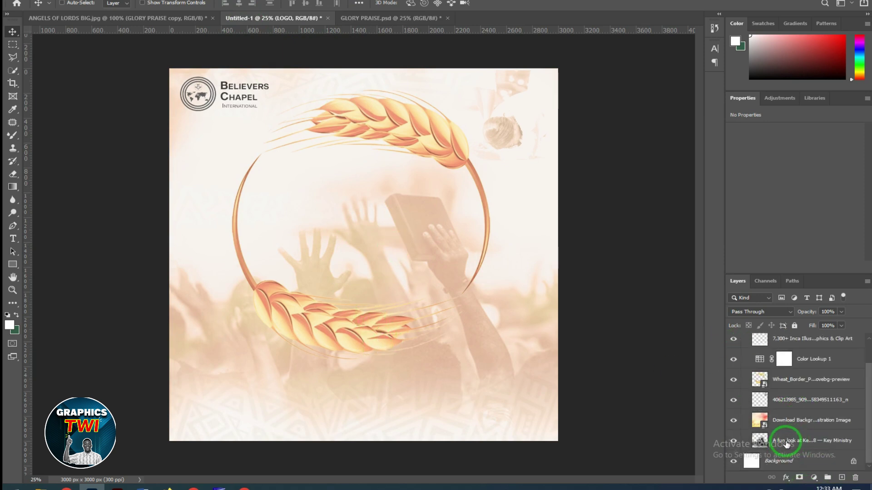
pyautogui.click(787, 444)
pyautogui.moveTo(443, 334); pyautogui.dragTo(435, 242)
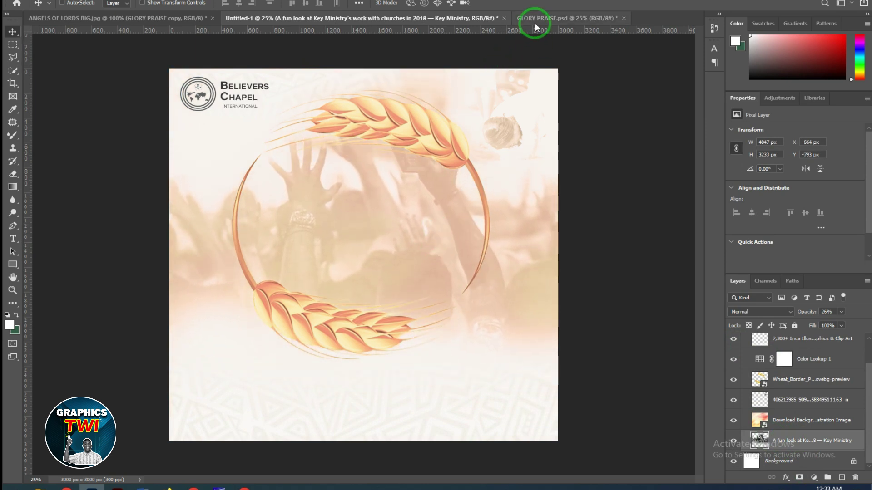
# Step: Shift the crowd photo to about X -928 px, Y -881 px to match GLORY PRAISE.psd, and collapse the BG group
pyautogui.click(535, 19)
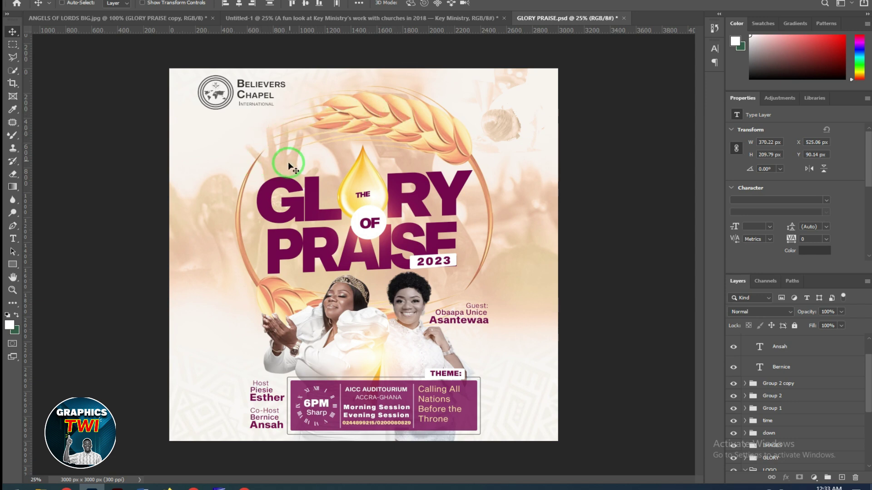
pyautogui.click(393, 19)
pyautogui.moveTo(334, 276); pyautogui.dragTo(308, 282)
pyautogui.moveTo(353, 309); pyautogui.dragTo(355, 299)
pyautogui.scroll(1, 768, 408)
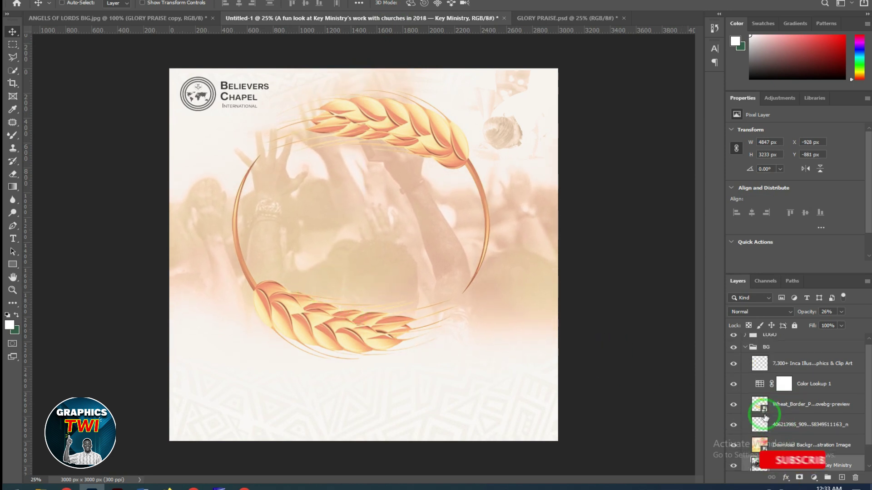
pyautogui.scroll(1, 747, 372)
pyautogui.click(745, 352)
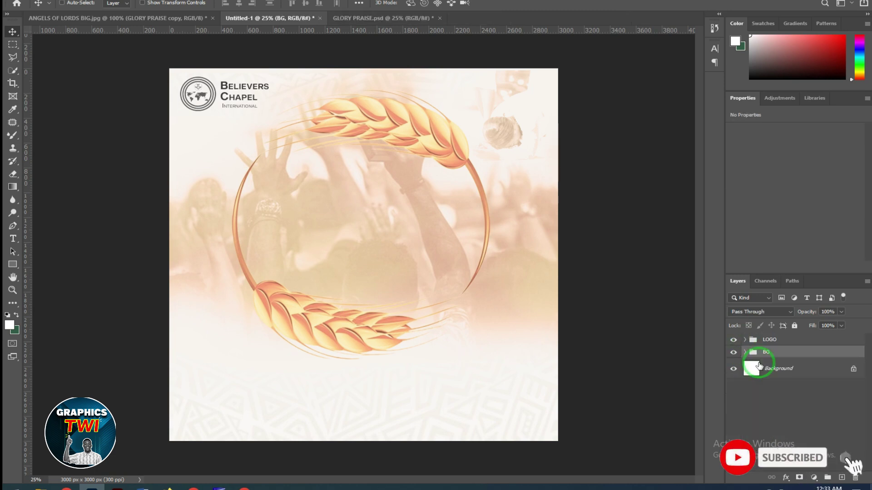
# Step: Select the LOGO group in Untitled-1, and in GLORY PRAISE.psd collapse Group 2 copy 2 and LOGO and expand the GLORY group
pyautogui.click(767, 339)
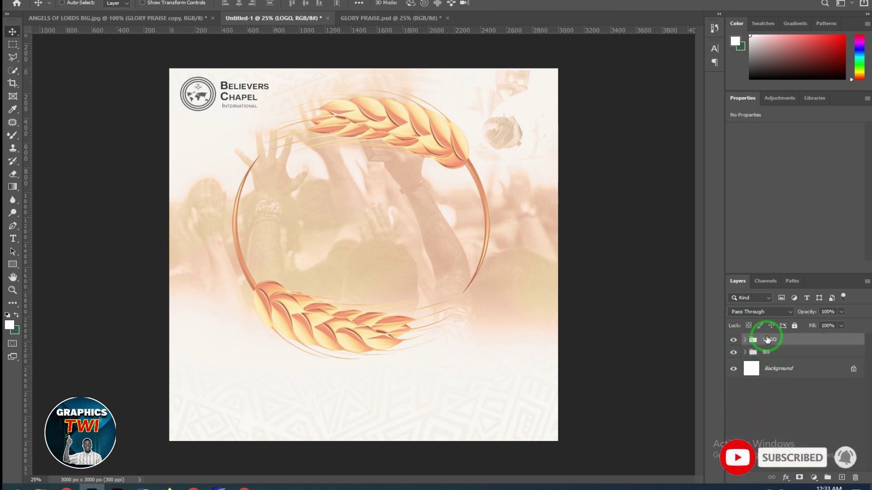
pyautogui.click(348, 20)
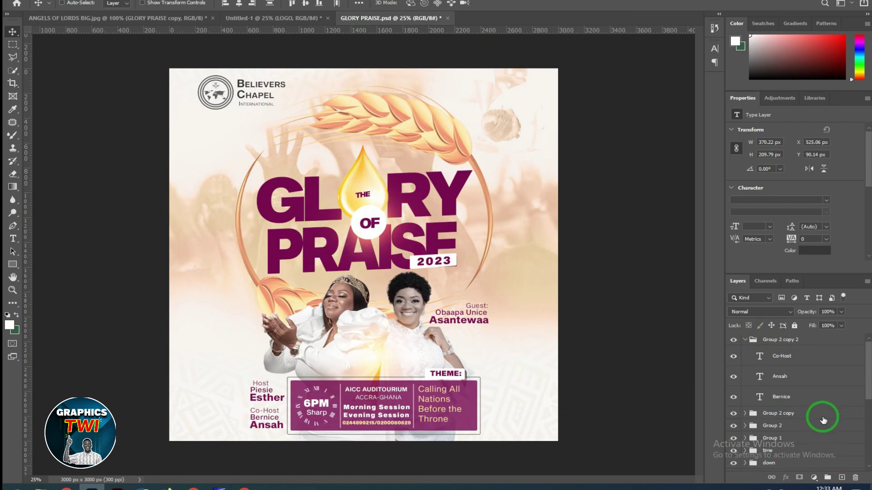
pyautogui.click(745, 341)
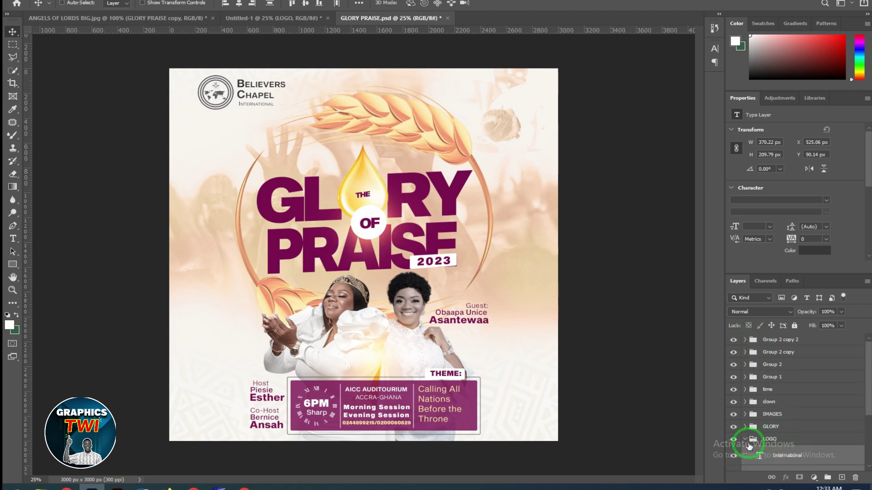
pyautogui.click(744, 440)
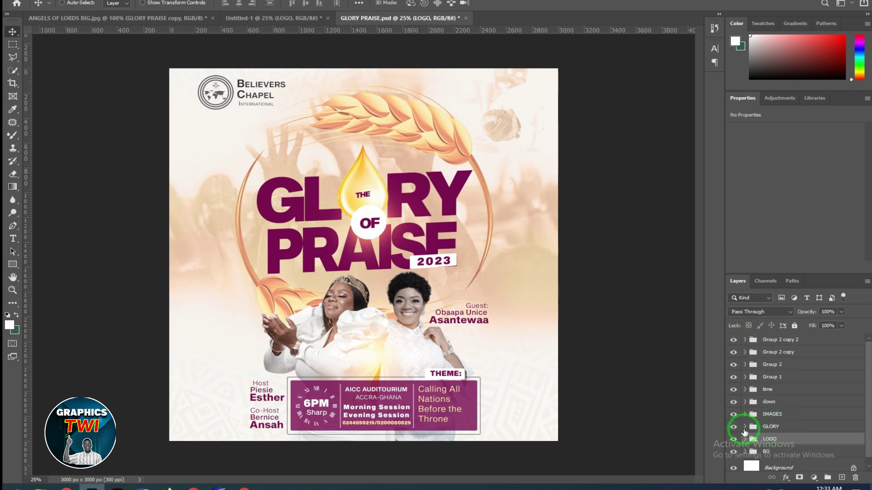
pyautogui.click(745, 428)
pyautogui.scroll(-3, 779, 420)
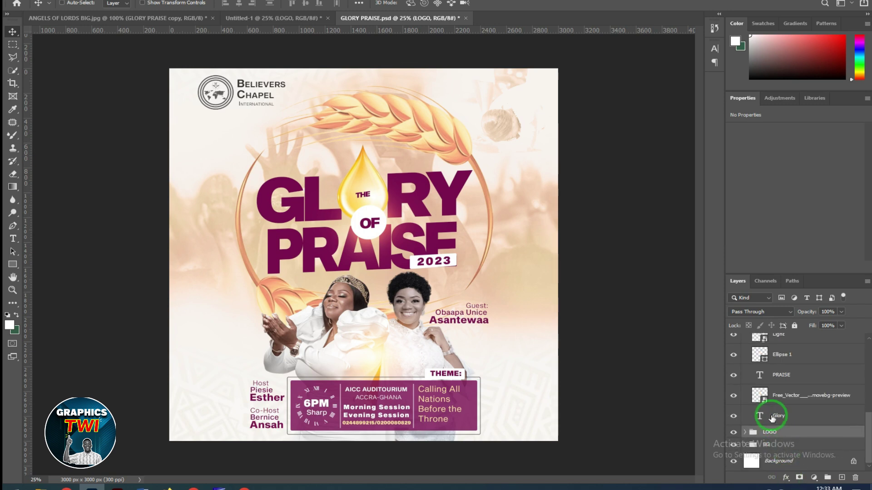
# Step: Copy the Glory text layer from GLORY PRAISE.psd into Untitled-1 above the LOGO group, placing it inside the wheat ring at about X 603 px, Y 870 px
pyautogui.click(772, 416)
pyautogui.click(734, 415)
pyautogui.click(335, 197)
pyautogui.moveTo(316, 192); pyautogui.dragTo(402, 244)
pyautogui.click(400, 18)
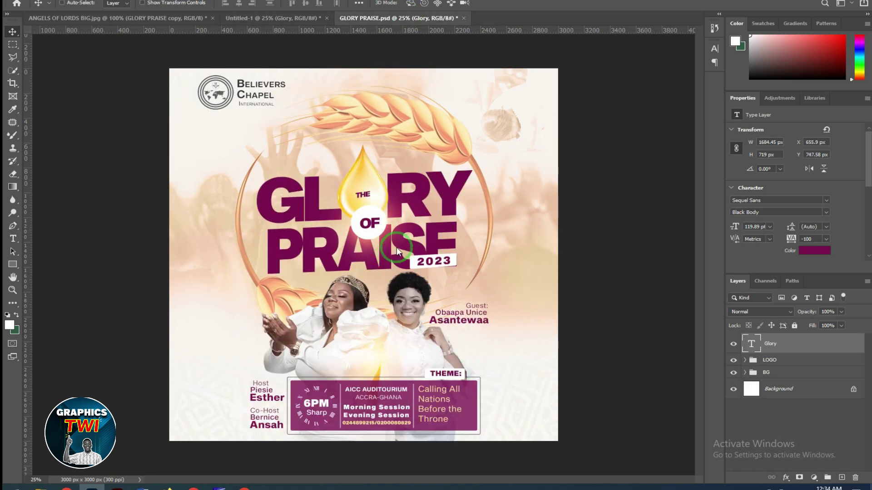
pyautogui.click(288, 20)
pyautogui.moveTo(443, 268); pyautogui.dragTo(431, 225)
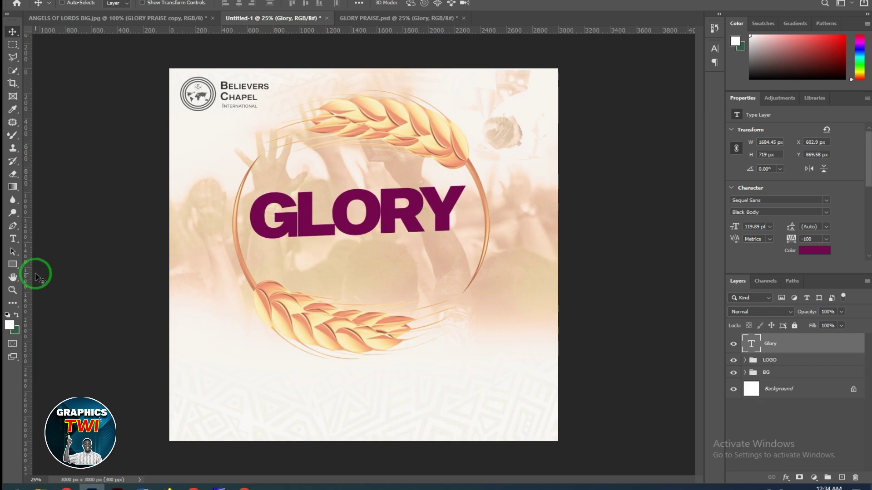
# Step: Inspect the editable GLORY text in Untitled-1 and compare its placement with the title in GLORY PRAISE.psd
pyautogui.click(13, 238)
pyautogui.click(295, 209)
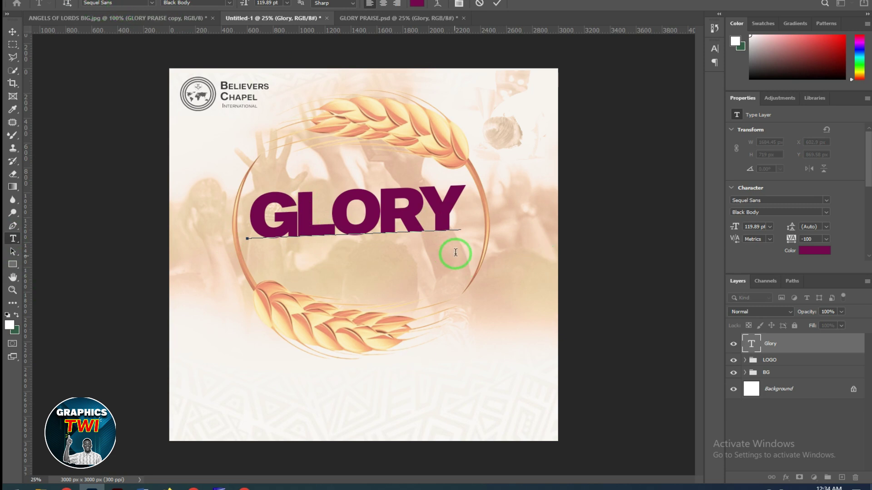
pyautogui.click(496, 4)
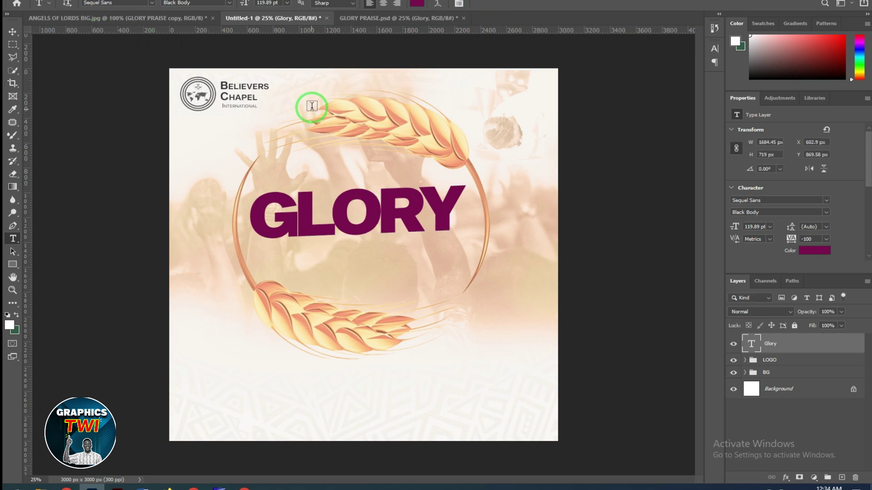
pyautogui.click(352, 19)
pyautogui.moveTo(352, 23); pyautogui.dragTo(453, 209)
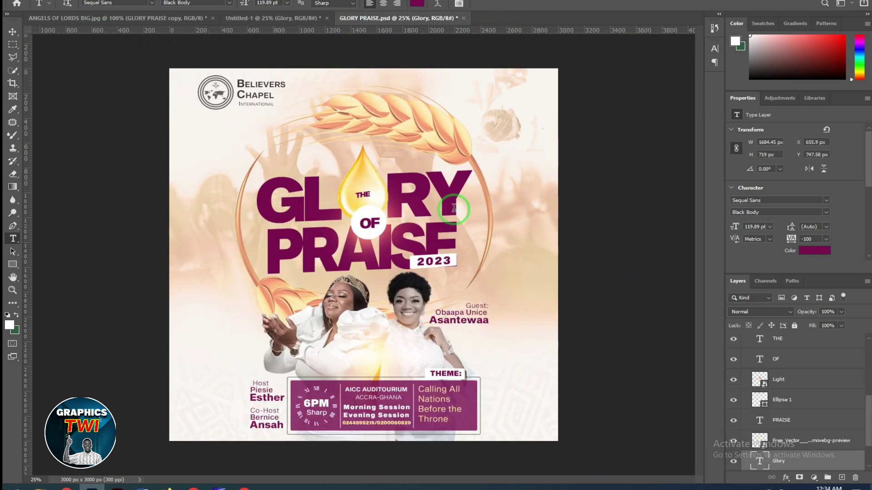
pyautogui.click(288, 19)
pyautogui.moveTo(352, 217); pyautogui.dragTo(332, 210)
# Step: Copy the golden oil-drop layer from GLORY PRAISE.psd into Untitled-1, covering the O of GLORY at about X 1240 px, Y 730 px
pyautogui.click(754, 439)
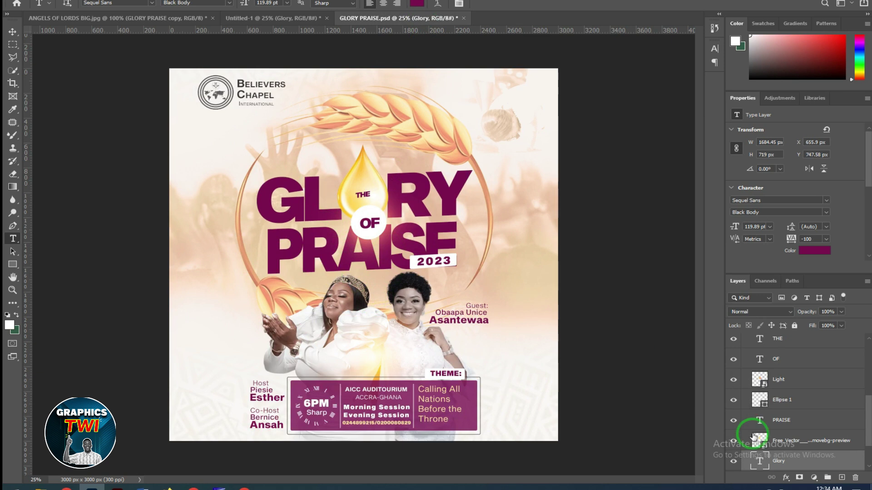
pyautogui.click(732, 441)
pyautogui.click(733, 441)
pyautogui.click(733, 441)
pyautogui.click(733, 441)
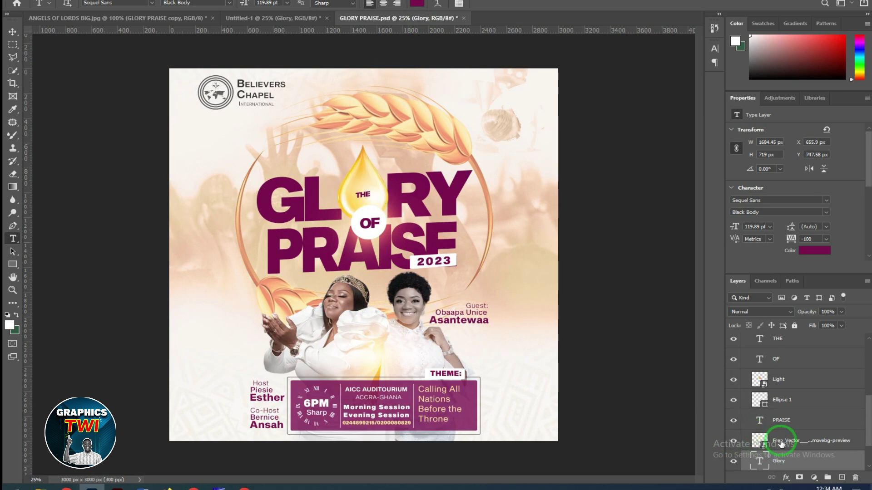
pyautogui.keyDown('ctrl'); pyautogui.click(343, 175); pyautogui.keyUp('ctrl')
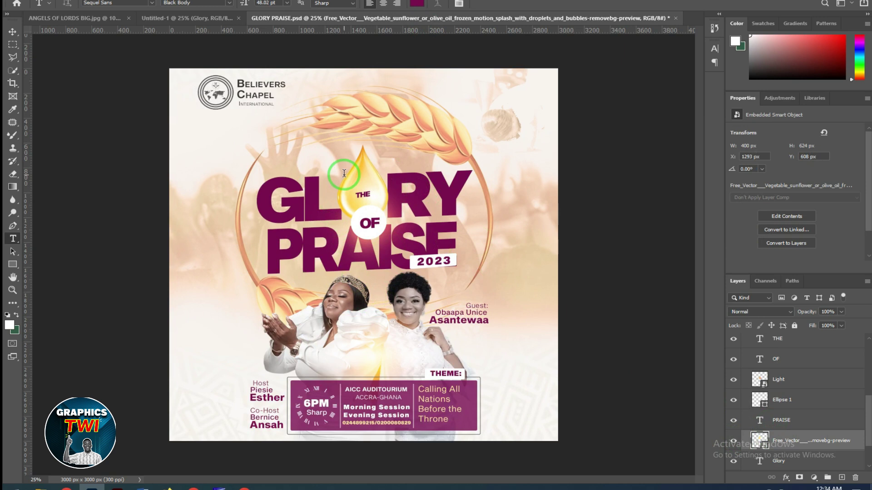
pyautogui.click(13, 31)
pyautogui.moveTo(376, 159); pyautogui.dragTo(361, 227)
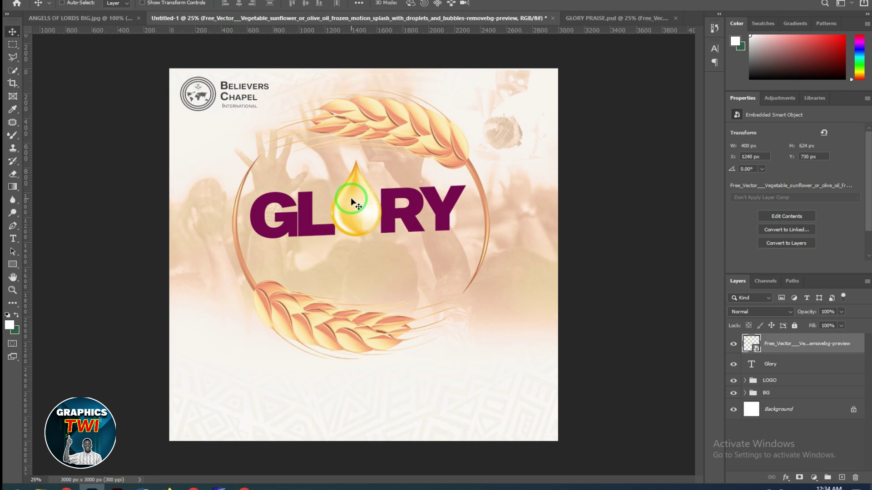
pyautogui.moveTo(358, 221); pyautogui.dragTo(358, 220)
pyautogui.click(359, 204)
# Step: Copy the THE text layer from GLORY PRAISE.psd into Untitled-1, placing it on the oil drop at about X 1398 px, Y 1106 px
pyautogui.click(607, 13)
pyautogui.click(808, 462)
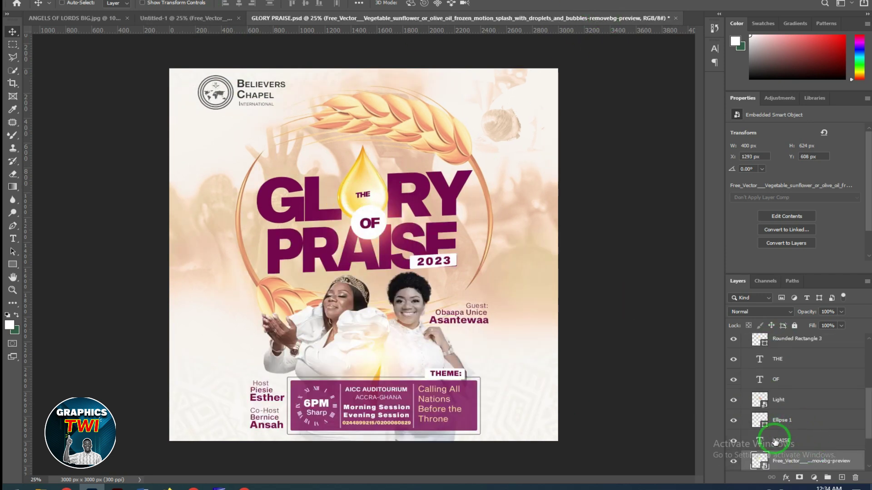
pyautogui.click(780, 351)
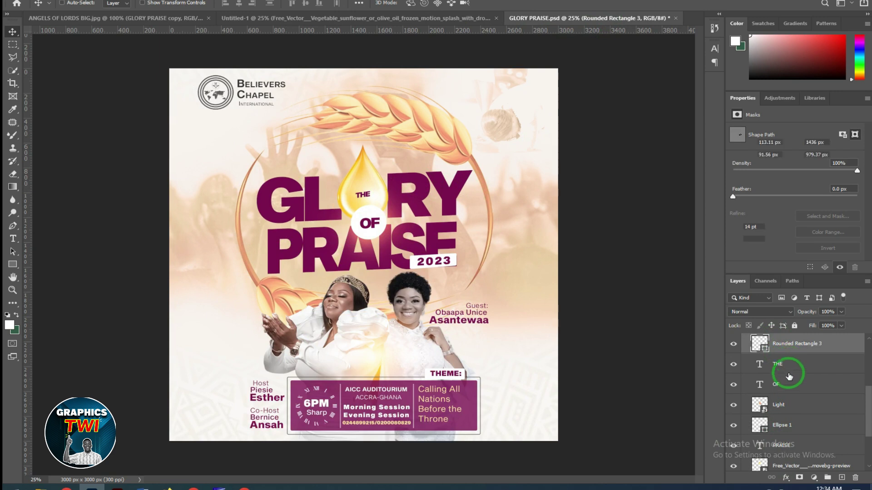
pyautogui.click(789, 372)
pyautogui.moveTo(395, 247); pyautogui.dragTo(335, 19)
pyautogui.moveTo(328, 213); pyautogui.dragTo(368, 217)
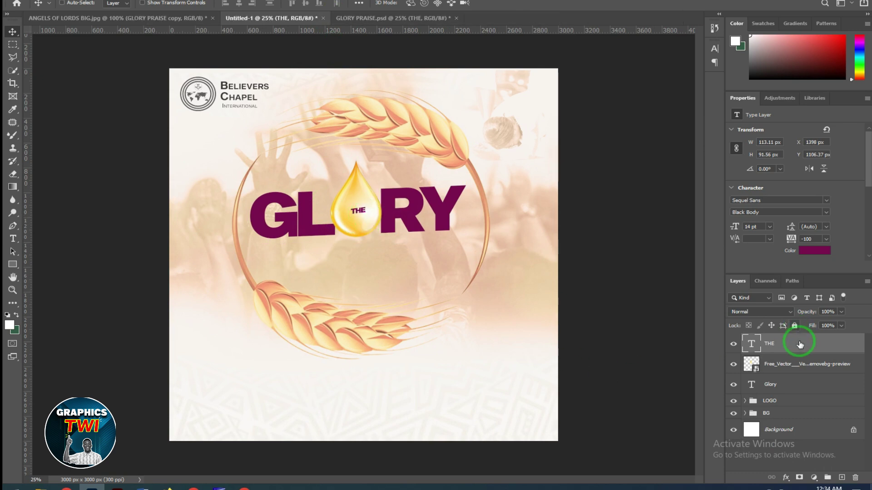
# Step: Copy the OF text and its white circle, Ellipse 1, from GLORY PRAISE.psd into Untitled-1, overlapping the lower edge of the oil drop
pyautogui.click(367, 21)
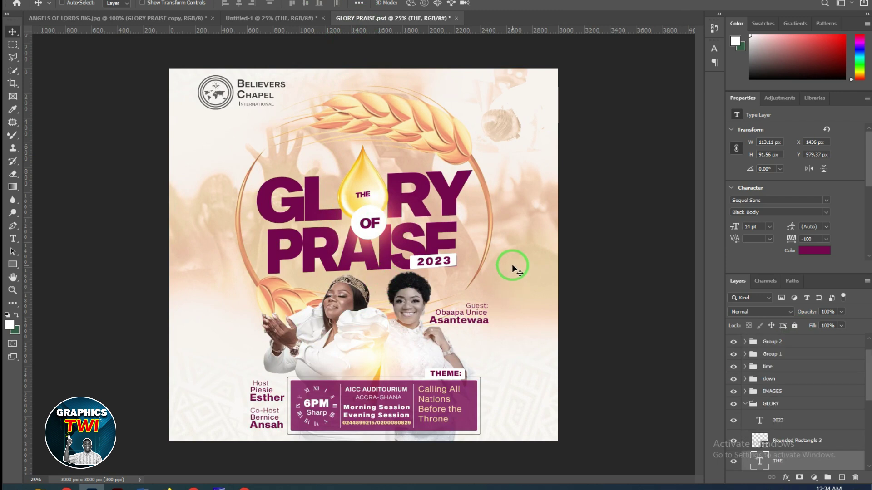
pyautogui.scroll(-3, 780, 444)
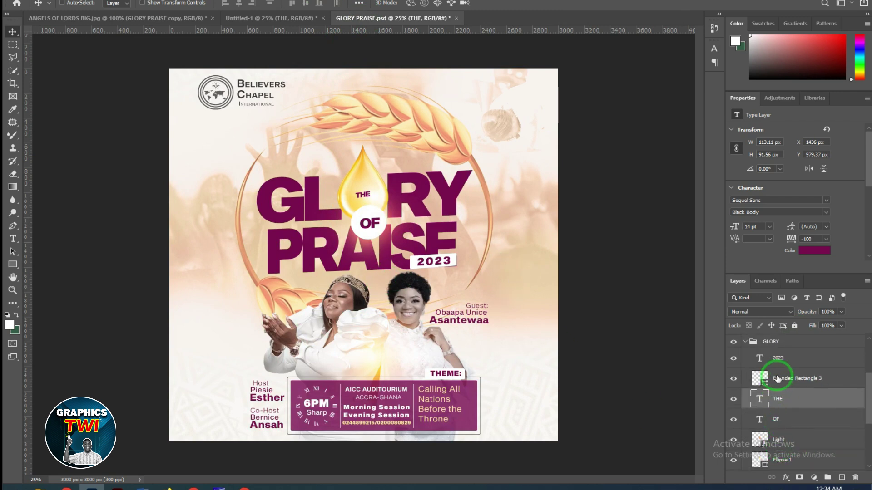
pyautogui.click(778, 379)
pyautogui.click(734, 379)
pyautogui.click(733, 378)
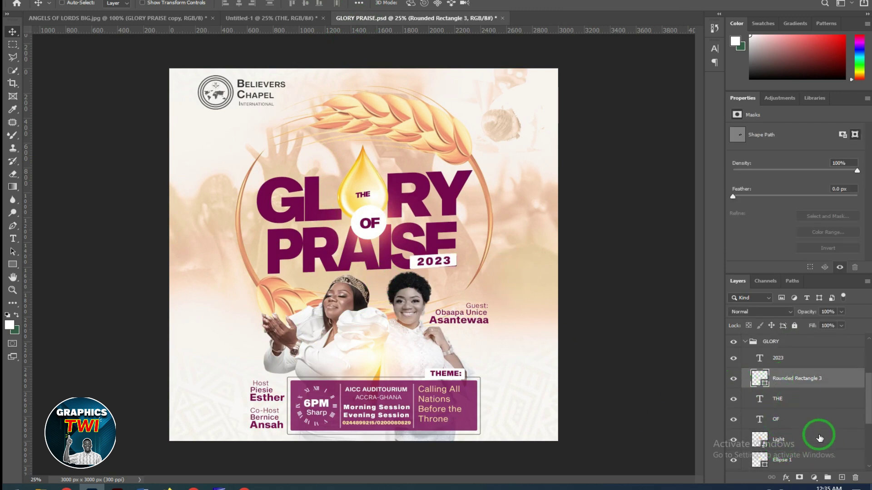
pyautogui.scroll(-2, 794, 442)
pyautogui.click(732, 424)
pyautogui.click(733, 425)
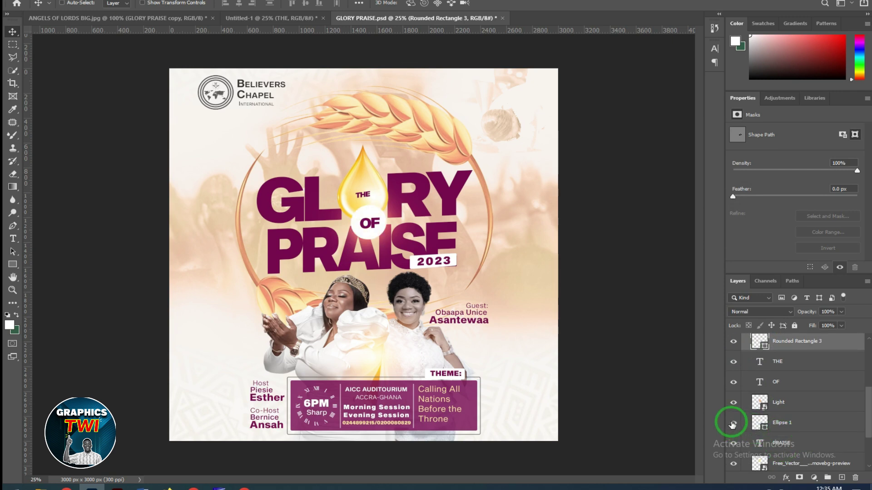
pyautogui.click(777, 423)
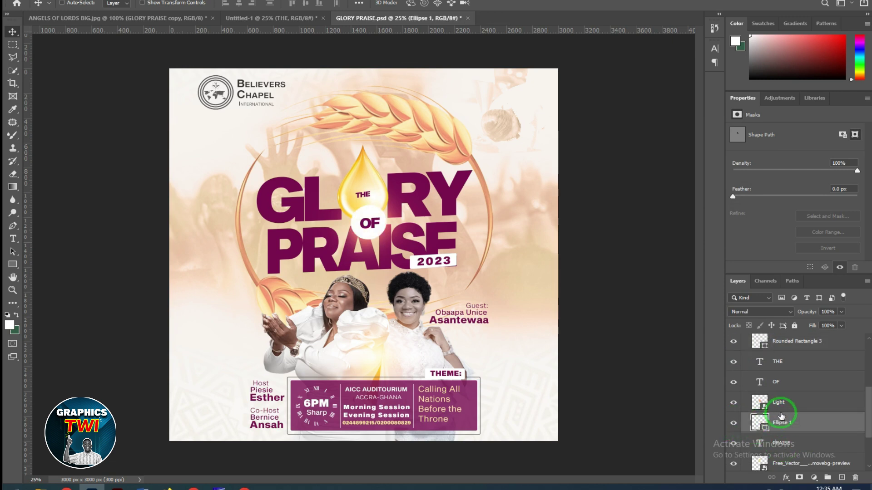
pyautogui.keyDown('ctrl'); pyautogui.click(780, 392); pyautogui.keyUp('ctrl')
pyautogui.moveTo(372, 222); pyautogui.dragTo(261, 19)
pyautogui.moveTo(352, 231); pyautogui.dragTo(368, 243)
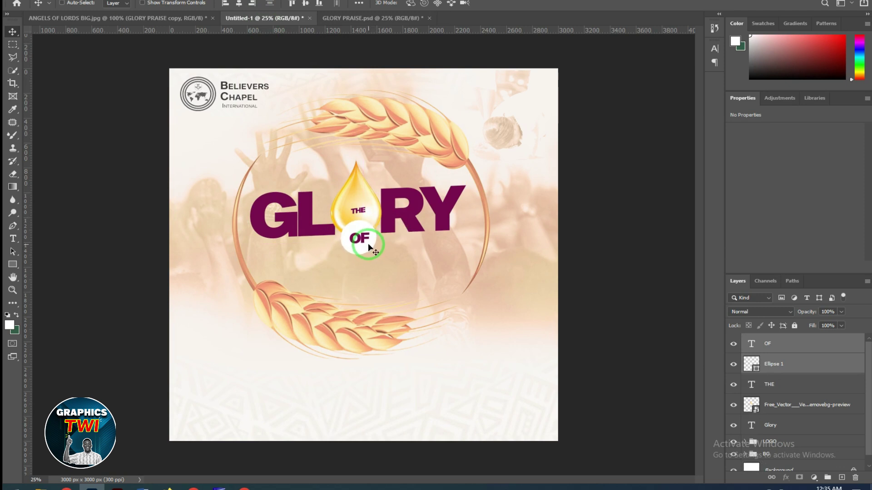
# Step: Copy the PRAISE text layer into Untitled-1 directly above the Glory layer in the stack, placing it under GLORY at about X 680 px, Y 1276 px
pyautogui.click(790, 432)
pyautogui.click(362, 19)
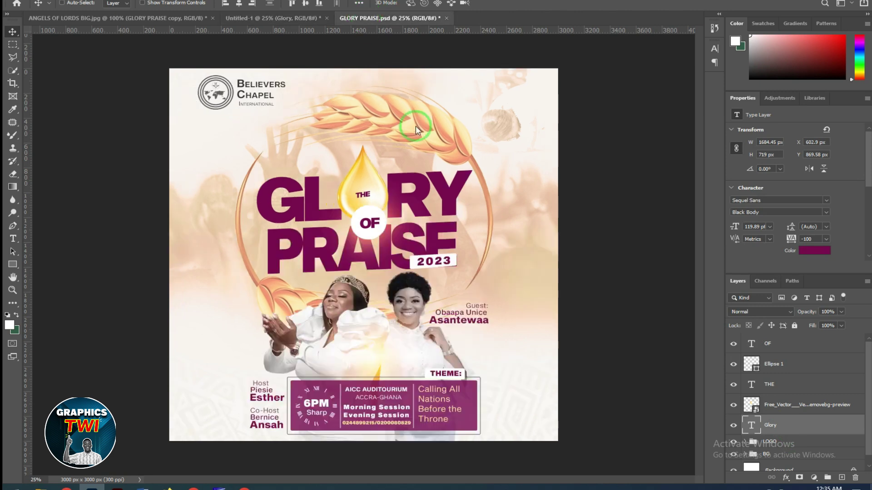
pyautogui.scroll(-5, 779, 432)
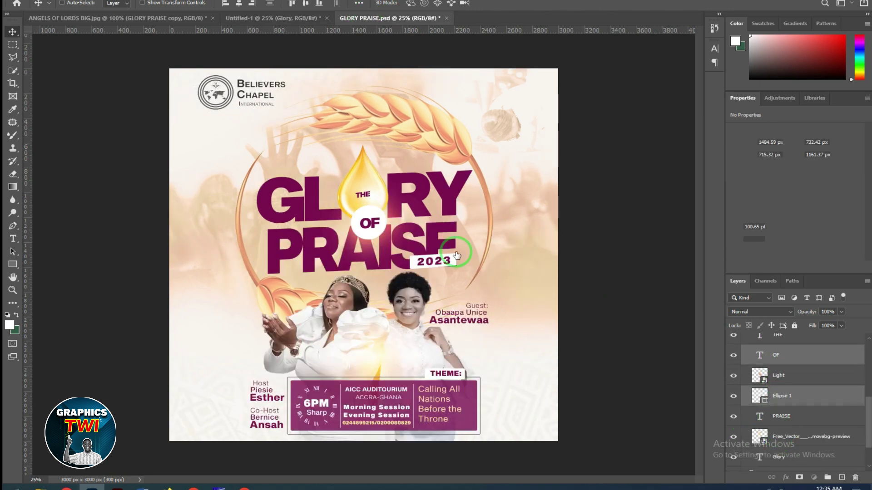
pyautogui.click(780, 422)
pyautogui.moveTo(297, 206); pyautogui.dragTo(291, 41)
pyautogui.moveTo(346, 286); pyautogui.dragTo(404, 268)
pyautogui.click(404, 20)
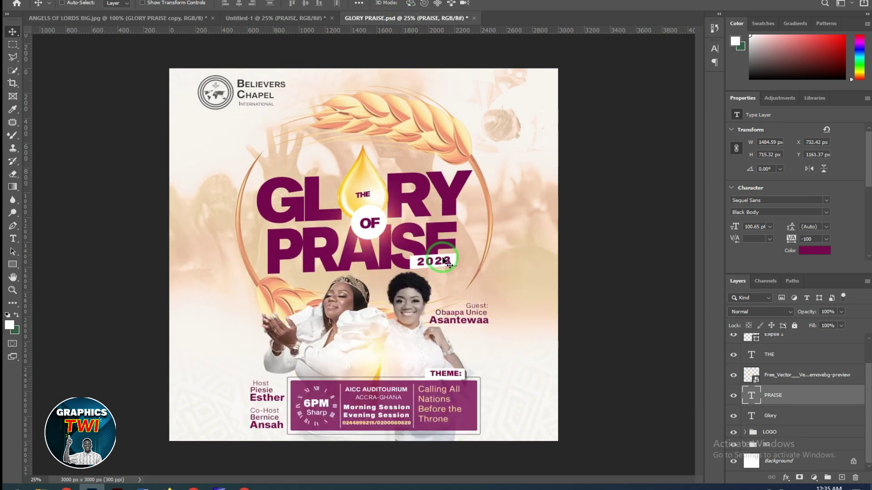
pyautogui.click(286, 19)
pyautogui.moveTo(449, 240); pyautogui.dragTo(446, 240)
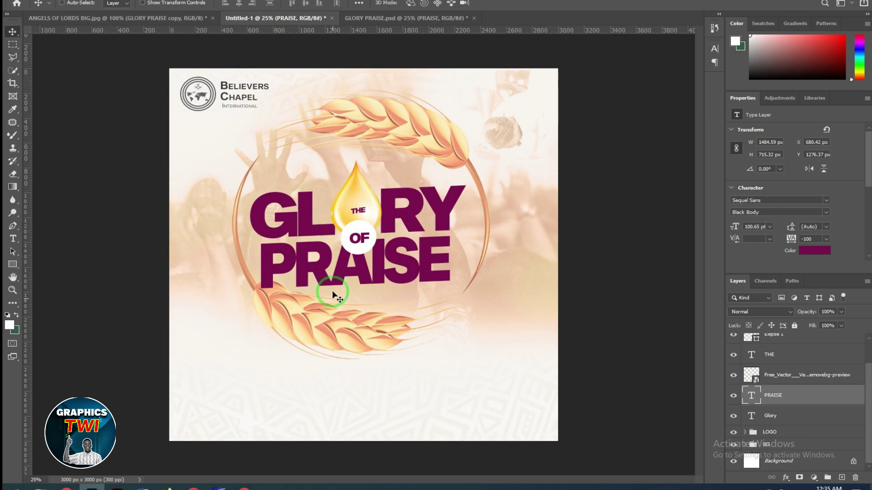
# Step: Copy the Light layer from GLORY PRAISE.psd into Untitled-1 above PRAISE in the stack, placing it behind the OF circle at about X 875 px, Y 894 px
pyautogui.click(360, 19)
pyautogui.click(785, 430)
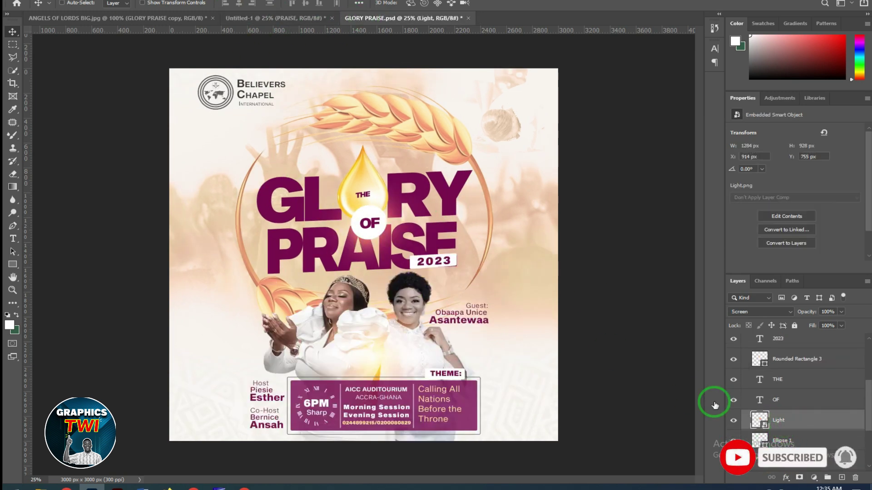
pyautogui.moveTo(359, 186); pyautogui.dragTo(371, 262)
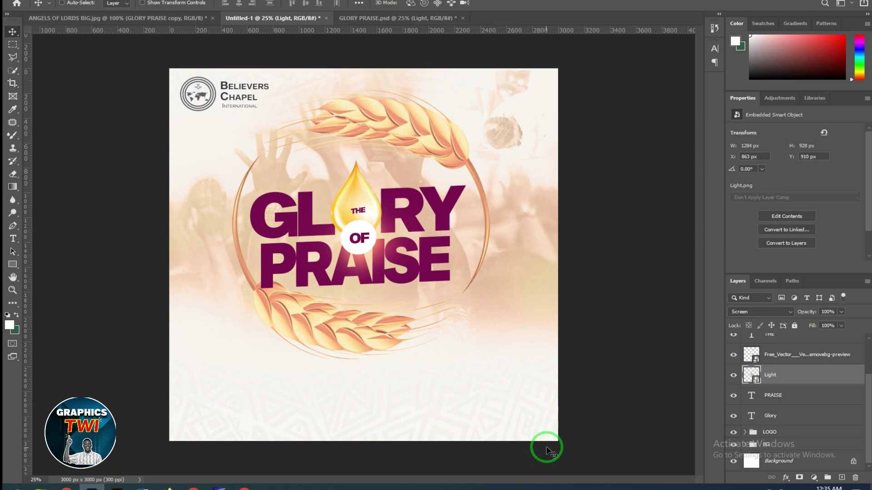
pyautogui.moveTo(365, 242); pyautogui.dragTo(366, 244)
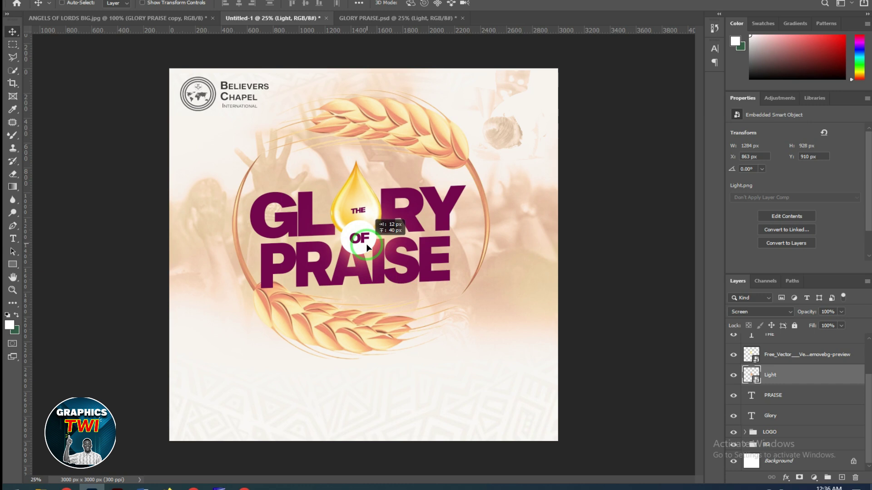
pyautogui.click(523, 260)
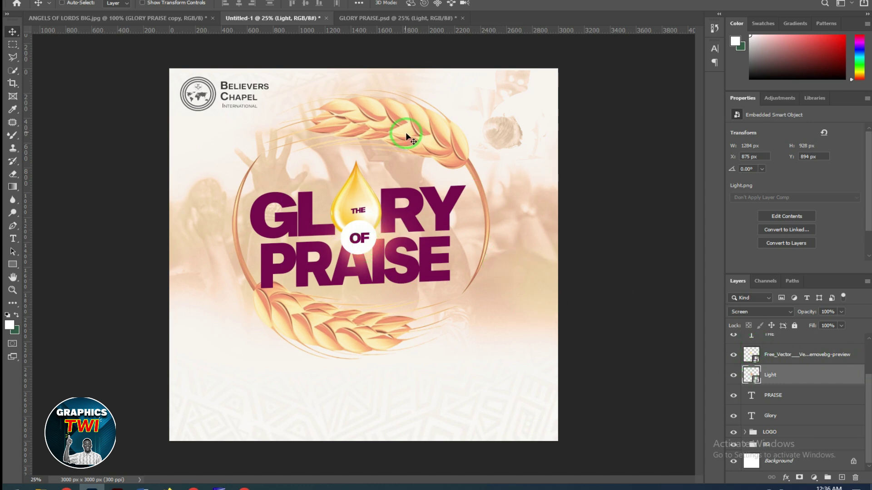
# Step: Copy the 2023 text and Rounded Rectangle 3 into Untitled-1 over the lower-right end of PRAISE, and collapse the GLORY group in GLORY PRAISE.psd
pyautogui.click(393, 19)
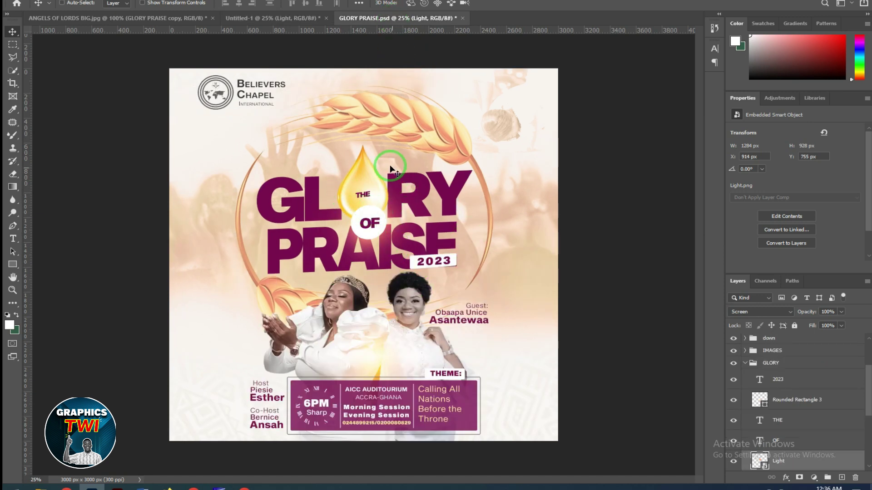
pyautogui.click(778, 381)
pyautogui.keyDown('shift'); pyautogui.click(772, 399); pyautogui.keyUp('shift')
pyautogui.moveTo(488, 277); pyautogui.dragTo(441, 282)
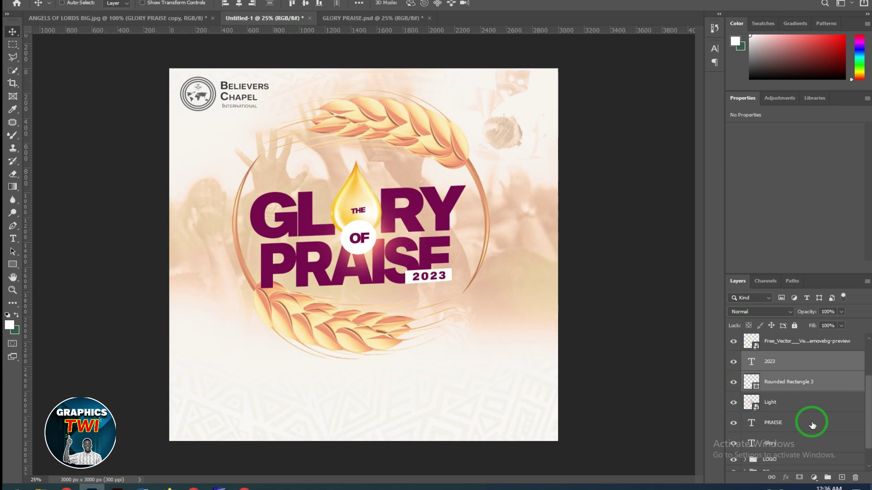
pyautogui.click(329, 18)
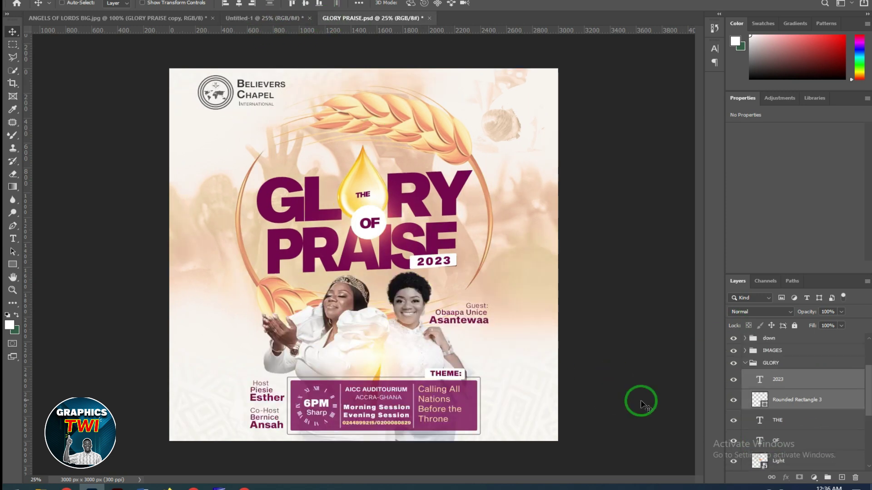
pyautogui.click(744, 363)
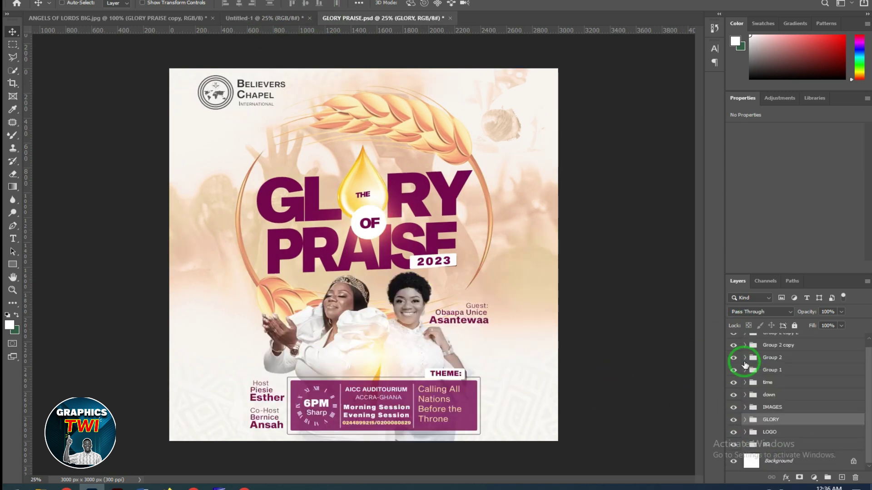
# Step: Hide and show the GLORY group in GLORY PRAISE.psd to examine which title elements it holds
pyautogui.click(733, 420)
pyautogui.click(734, 421)
pyautogui.click(734, 422)
pyautogui.click(734, 421)
# Step: Group all the loose title layers in Untitled-1, up to and including the OF text
pyautogui.click(285, 18)
pyautogui.moveTo(777, 384); pyautogui.dragTo(783, 416)
pyautogui.scroll(2, 781, 423)
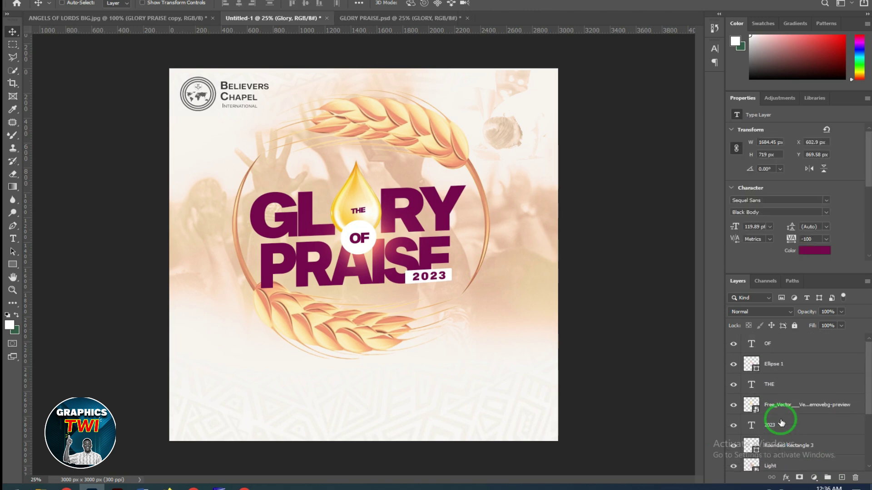
pyautogui.keyDown('shift'); pyautogui.click(777, 345); pyautogui.keyUp('shift')
pyautogui.hotkey('ctrl', 'g')
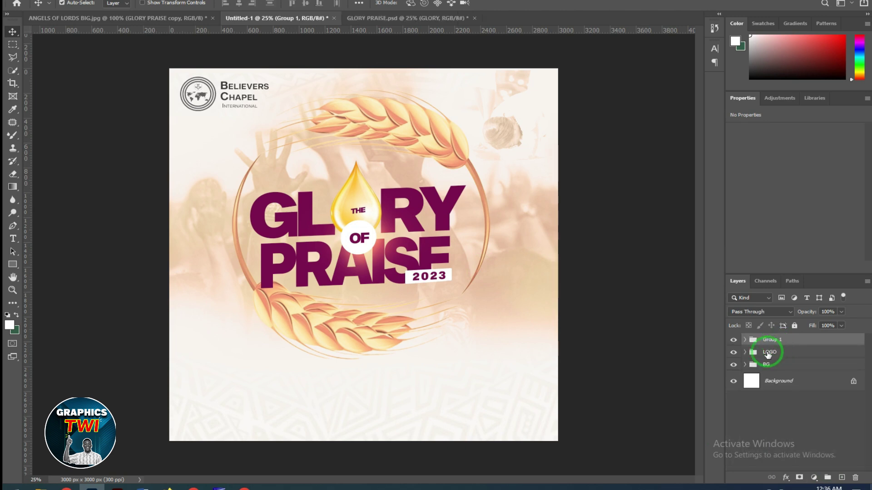
# Step: Check the new title group in Untitled-1 by hiding and showing it, and rename the group GLORY
pyautogui.click(734, 341)
pyautogui.click(734, 341)
pyautogui.click(734, 345)
pyautogui.click(733, 345)
pyautogui.doubleClick(771, 340)
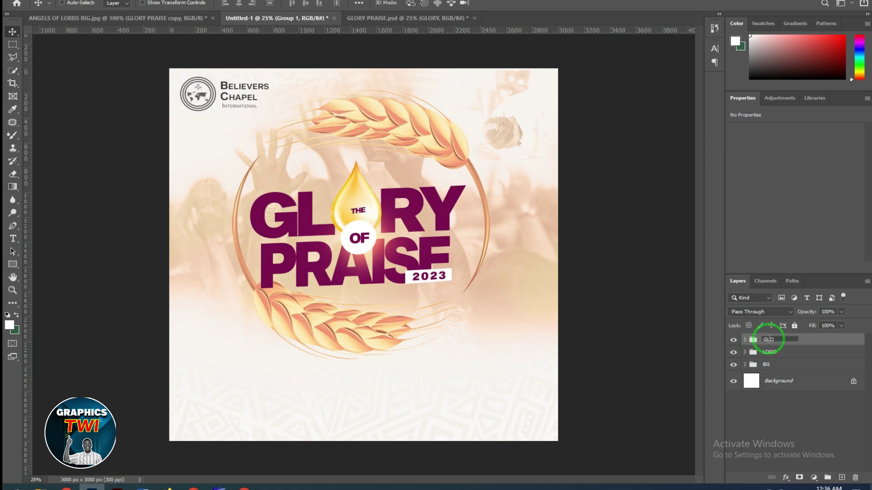
pyautogui.press('Return')
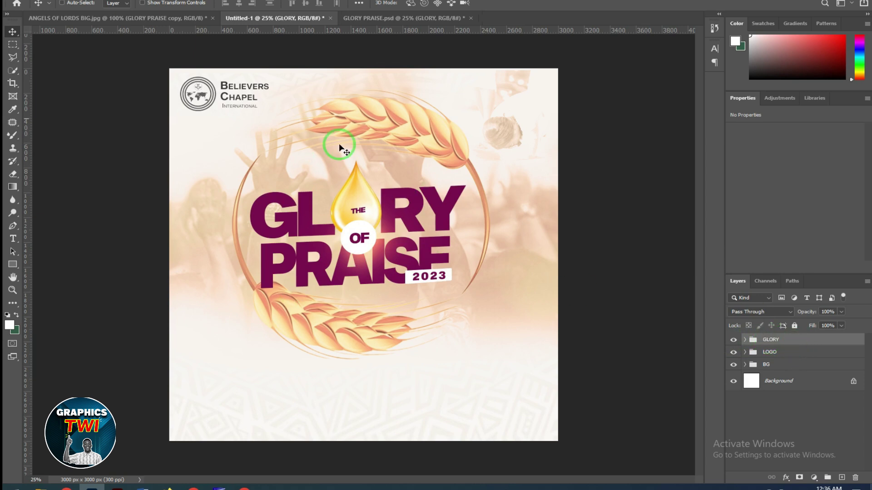
# Step: Copy the short-haired woman's photo from the IMAGES group of GLORY PRAISE.psd into Untitled-1 above GLORY, at about X 1524 px, Y 1764 px
pyautogui.click(360, 18)
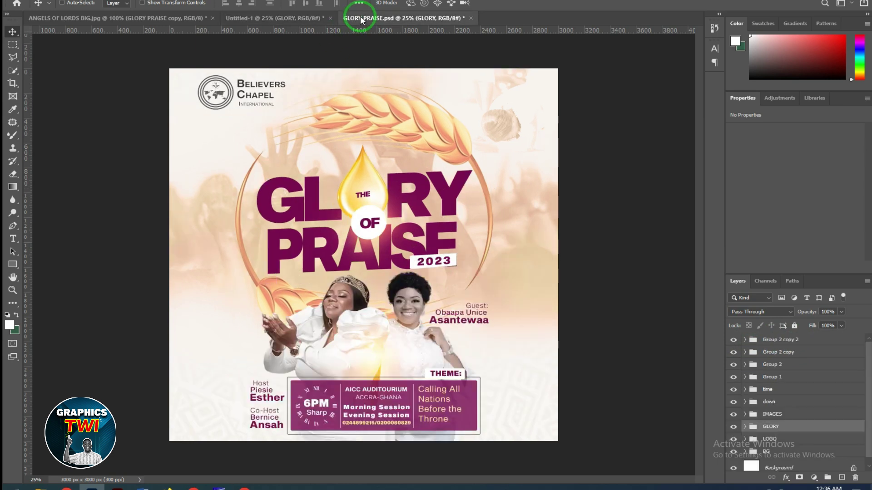
pyautogui.click(258, 19)
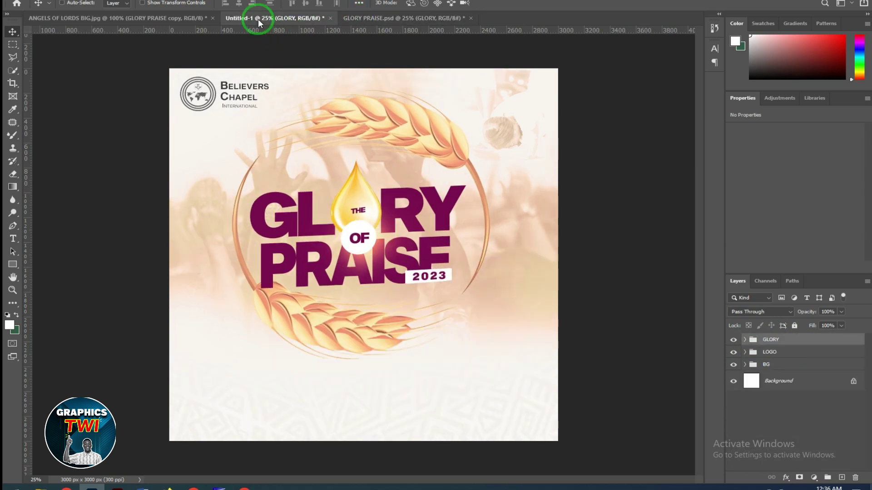
pyautogui.click(368, 18)
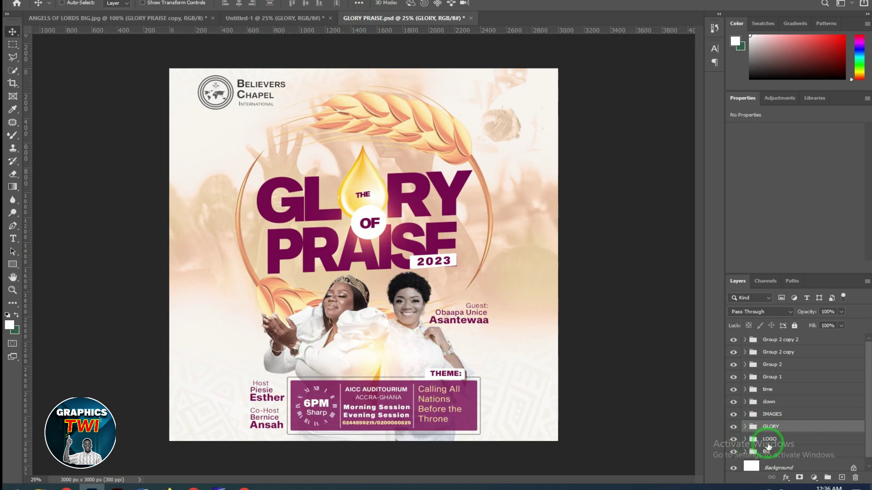
pyautogui.click(744, 415)
pyautogui.scroll(-1, 772, 427)
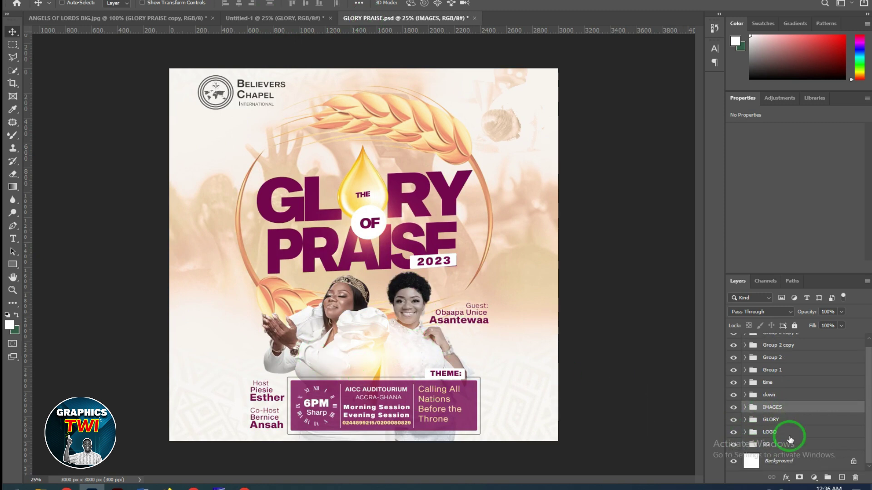
pyautogui.click(744, 408)
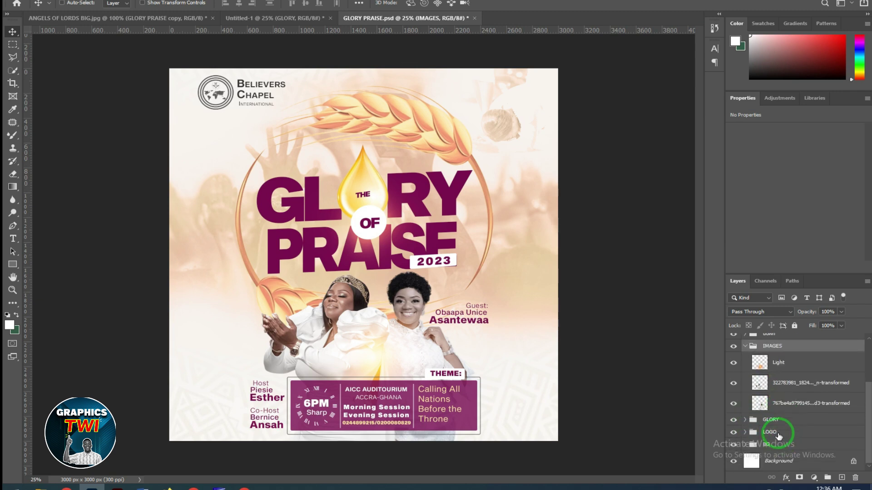
pyautogui.click(778, 404)
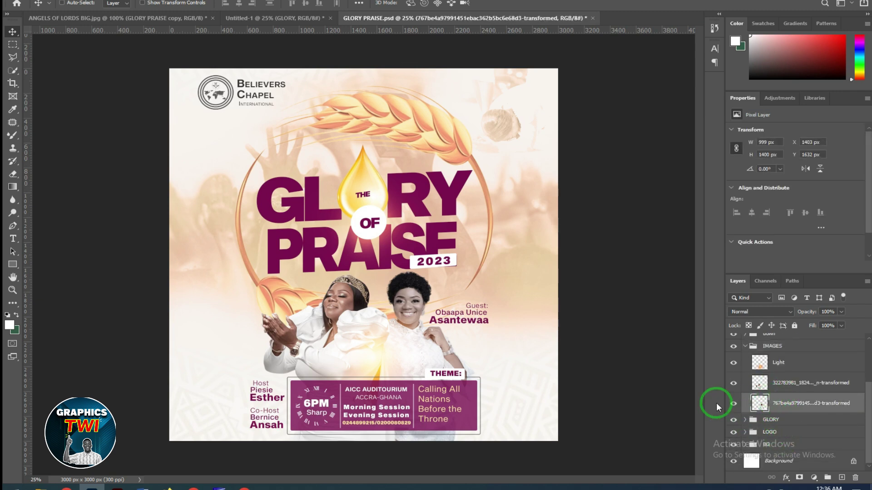
pyautogui.moveTo(344, 311); pyautogui.dragTo(449, 404)
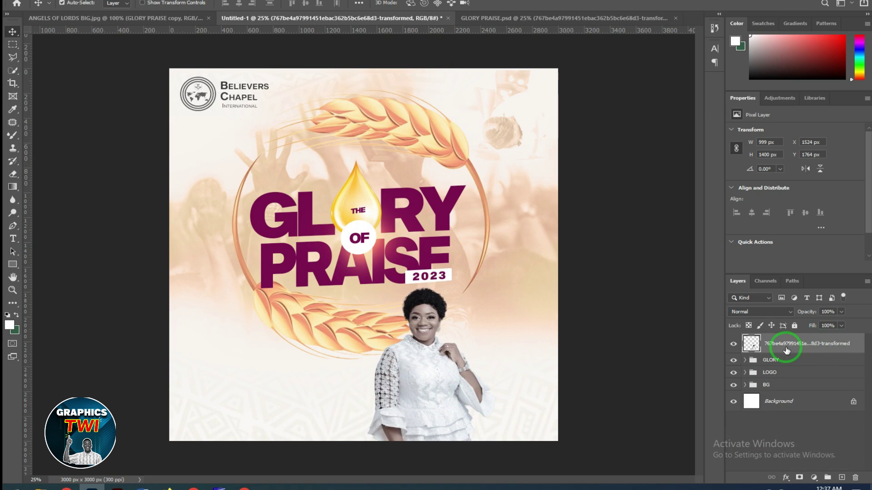
# Step: Apply a Hue/Saturation adjustment with saturation +5 to the short-haired woman's photo
pyautogui.hotkey('ctrl', 'u')
pyautogui.moveTo(652, 262)
pyautogui.mouseDown()
pyautogui.moveTo(609, 276)
pyautogui.moveTo(713, 275)
pyautogui.moveTo(644, 257)
pyautogui.moveTo(664, 263)
pyautogui.mouseUp()
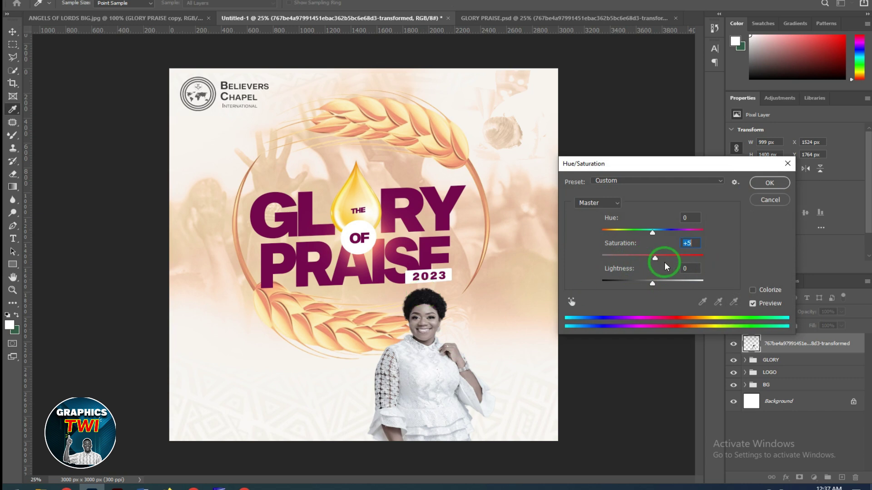
pyautogui.click(769, 183)
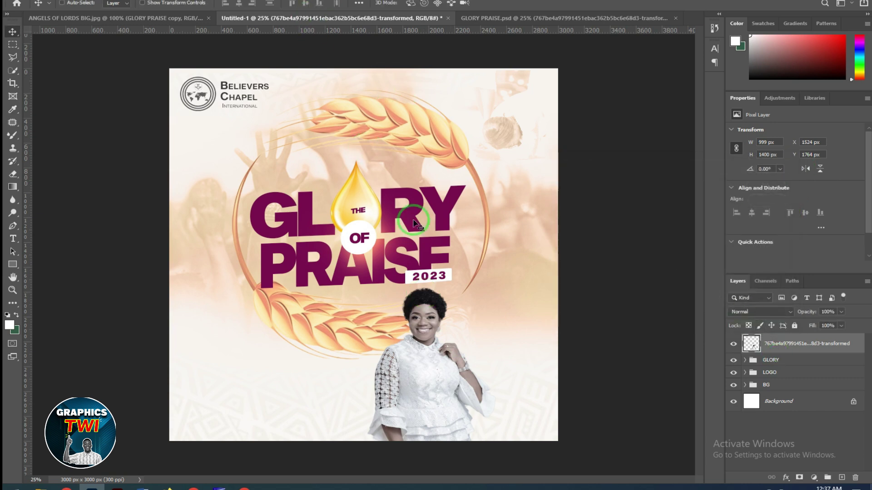
# Step: Copy the photo of the woman wearing a crown from GLORY PRAISE.psd into Untitled-1 as the top layer, at about X 675 px, Y 1768 px
pyautogui.moveTo(443, 360); pyautogui.dragTo(544, 110)
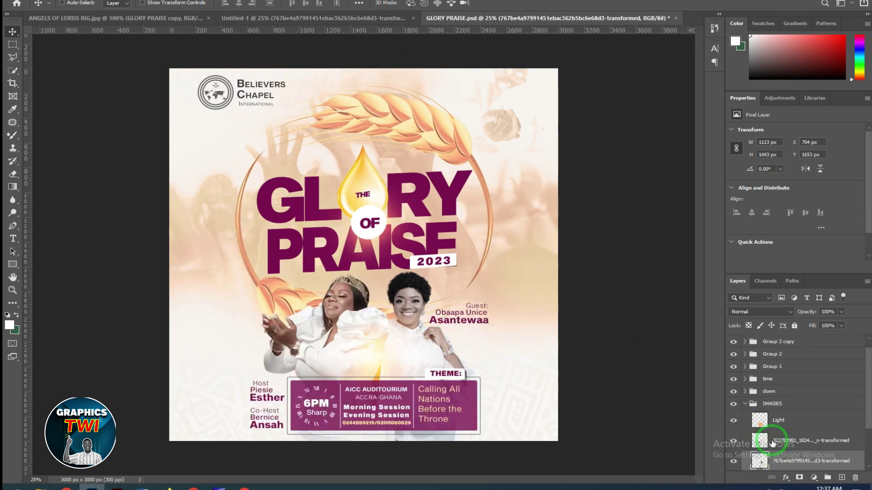
pyautogui.click(772, 442)
pyautogui.moveTo(301, 292); pyautogui.dragTo(263, 20)
pyautogui.moveTo(359, 384); pyautogui.dragTo(332, 387)
pyautogui.click(541, 18)
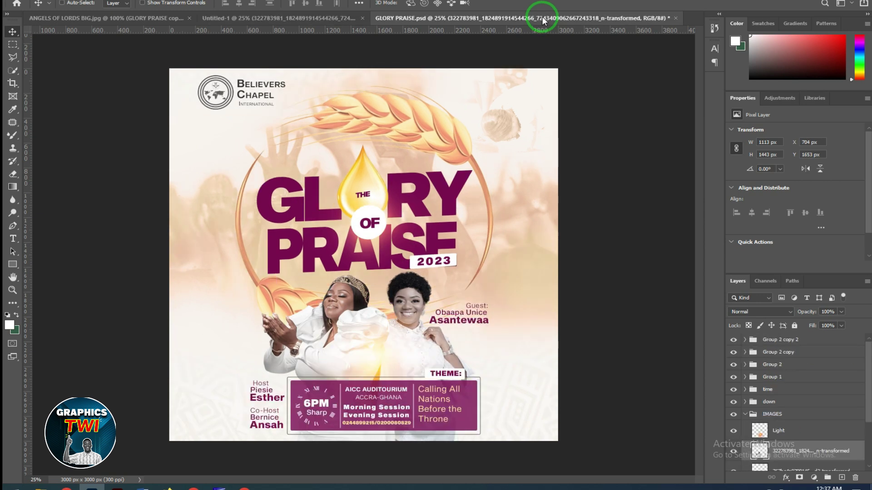
pyautogui.moveTo(407, 32); pyautogui.dragTo(341, 318)
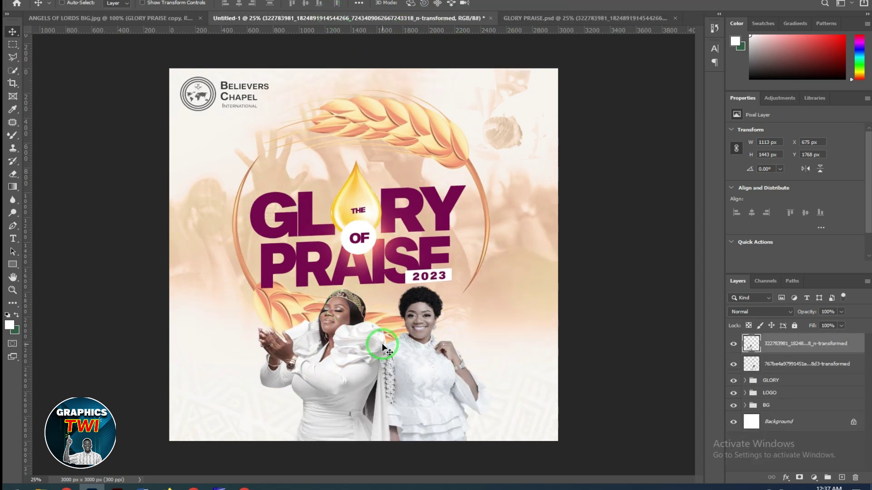
# Step: Move the short-haired woman's photo closer to the other woman, to about X 1428 px, Y 1748 px, and compare the arrangement with GLORY PRAISE.psd
pyautogui.click(529, 19)
pyautogui.moveTo(404, 330); pyautogui.dragTo(452, 355)
pyautogui.click(775, 364)
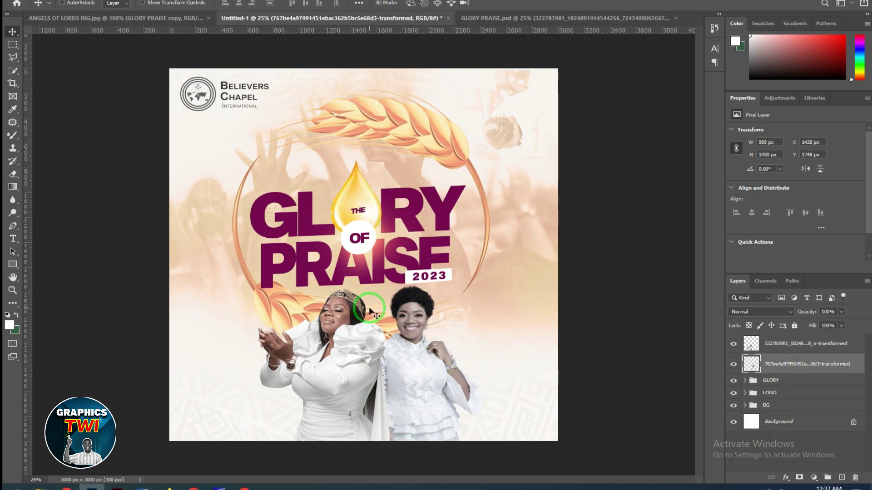
pyautogui.click(477, 18)
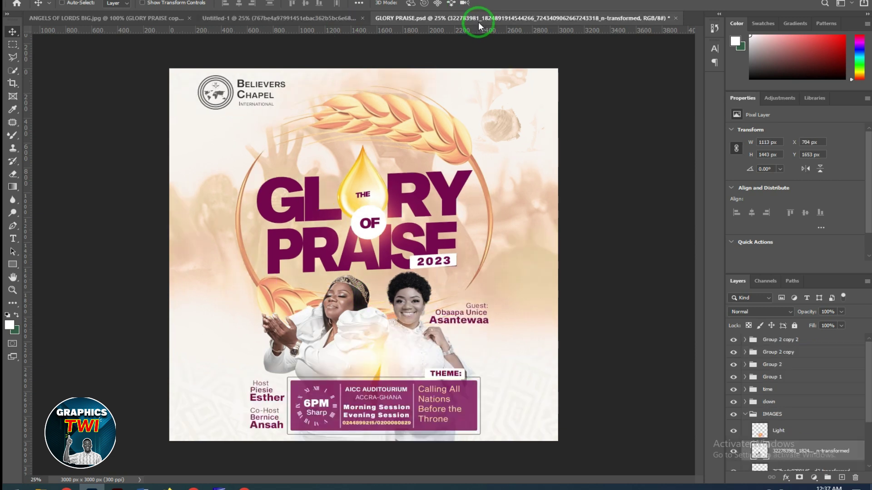
pyautogui.click(350, 18)
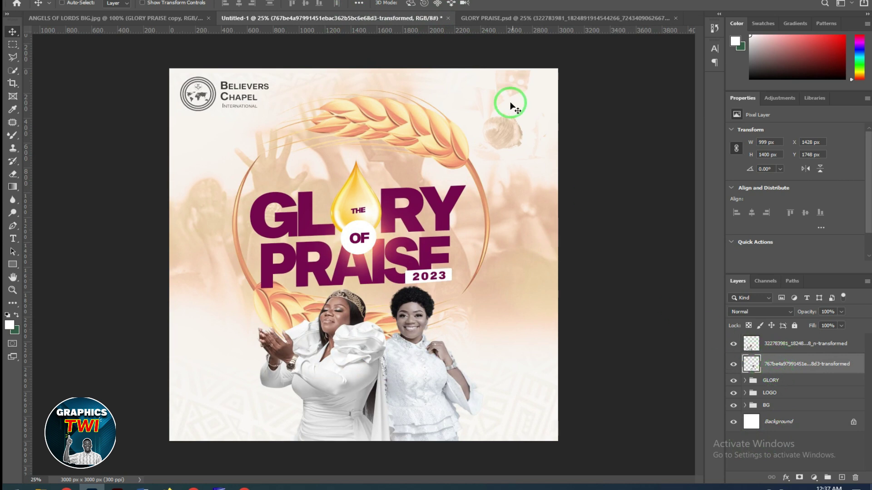
# Step: Copy the Light layer from the IMAGES group into Untitled-1, above both photos in the stack, glowing between the women at about X 216 px, Y 1337 px
pyautogui.click(524, 18)
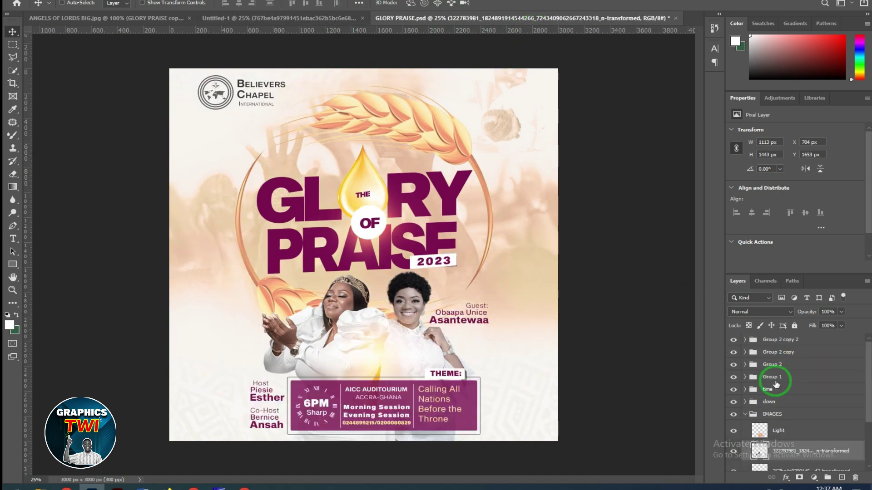
pyautogui.click(787, 430)
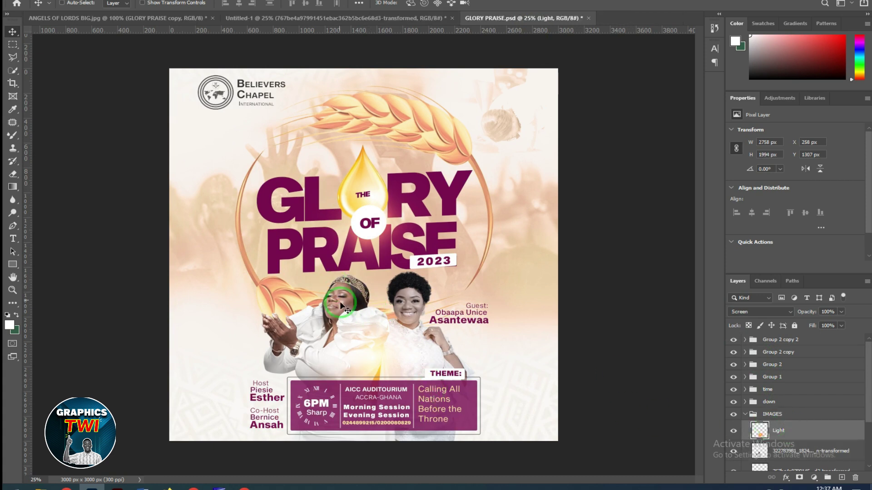
pyautogui.moveTo(379, 364); pyautogui.dragTo(382, 108)
pyautogui.moveTo(372, 380); pyautogui.dragTo(375, 402)
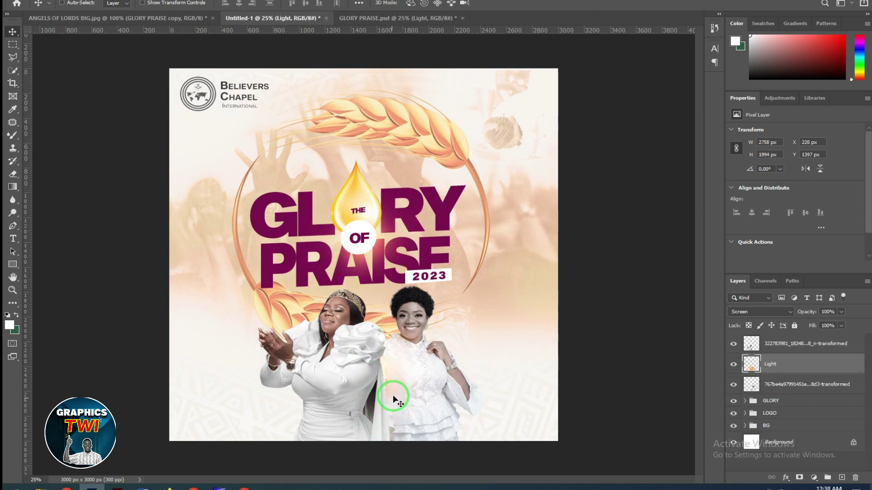
pyautogui.moveTo(815, 362); pyautogui.dragTo(816, 337)
pyautogui.moveTo(377, 377)
pyautogui.mouseDown()
pyautogui.moveTo(384, 354)
pyautogui.moveTo(377, 377)
pyautogui.mouseUp()
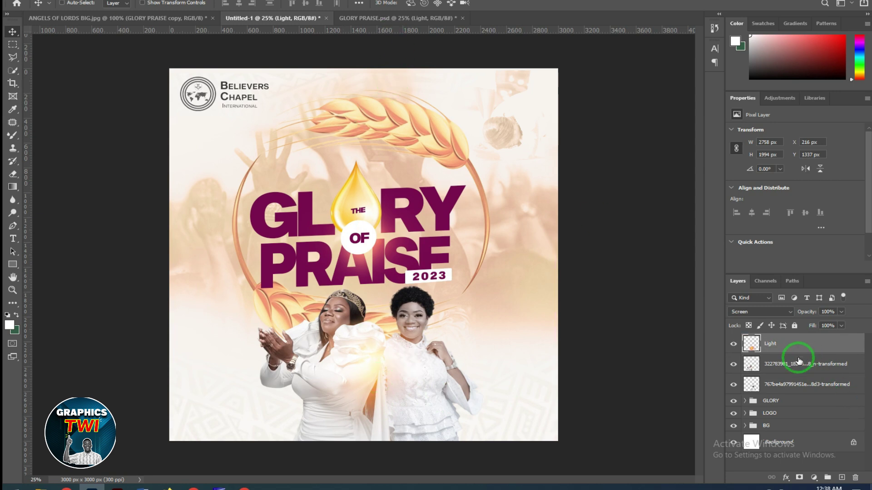
# Step: Group the Light layer with the two women's photos and name the group IMAGE
pyautogui.keyDown('shift'); pyautogui.click(780, 384); pyautogui.keyUp('shift')
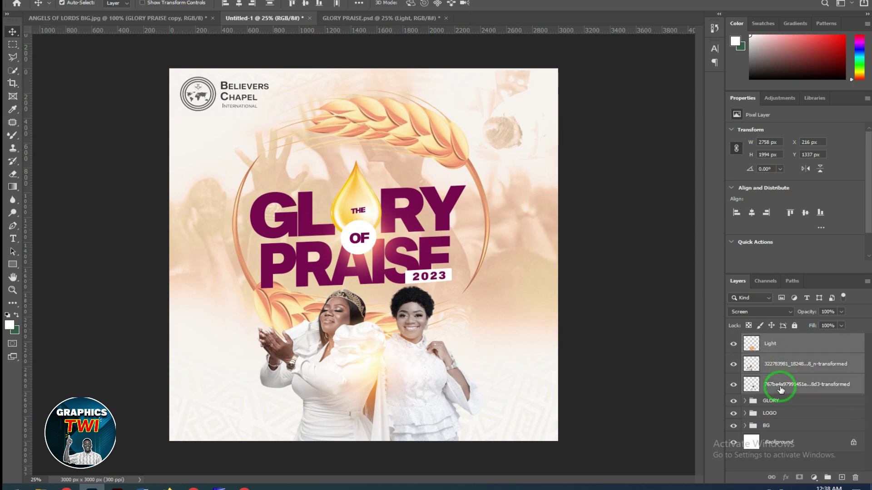
pyautogui.hotkey('ctrl', 'g')
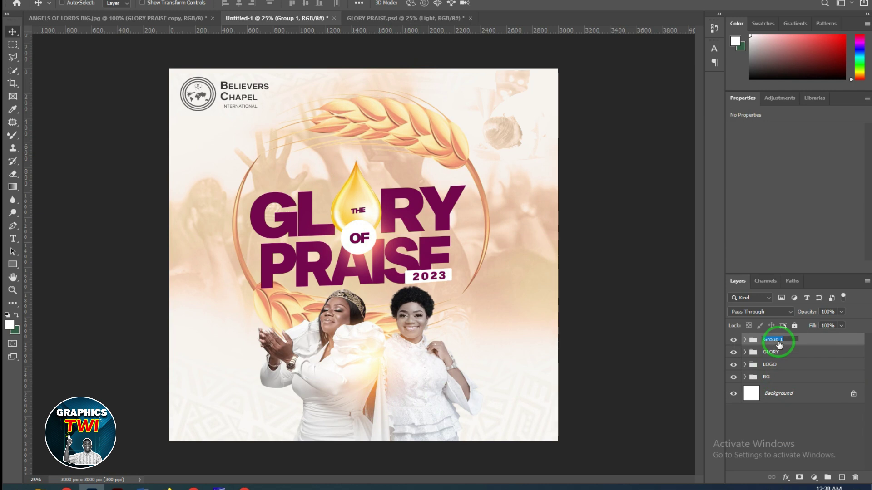
pyautogui.click(777, 342)
pyautogui.write('IMAGE')
pyautogui.press('Return')
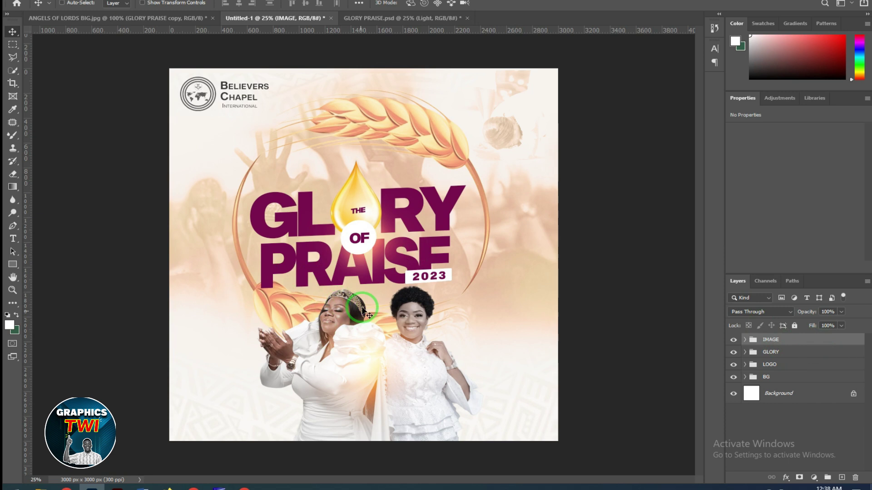
# Step: Collapse the IMAGES group in GLORY PRAISE.psd, and hide and show the down group to examine its contents
pyautogui.click(359, 18)
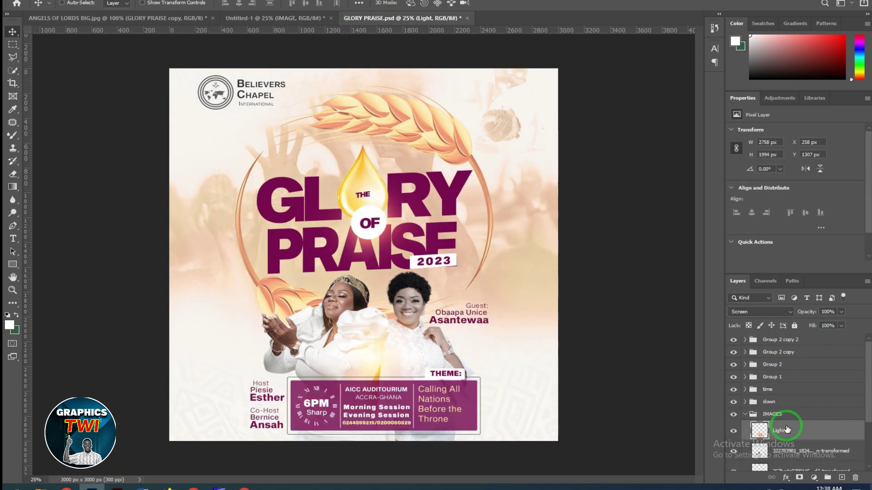
pyautogui.click(743, 417)
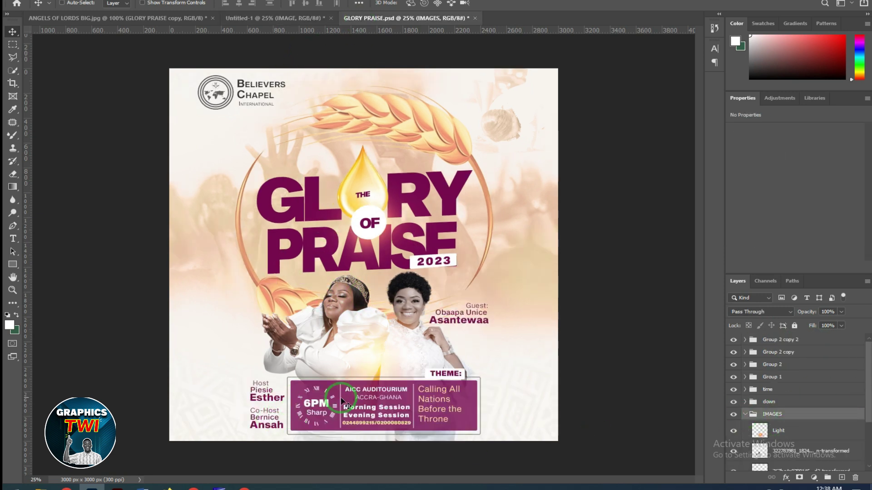
pyautogui.click(745, 414)
pyautogui.click(732, 403)
pyautogui.click(733, 403)
pyautogui.click(733, 403)
pyautogui.click(733, 403)
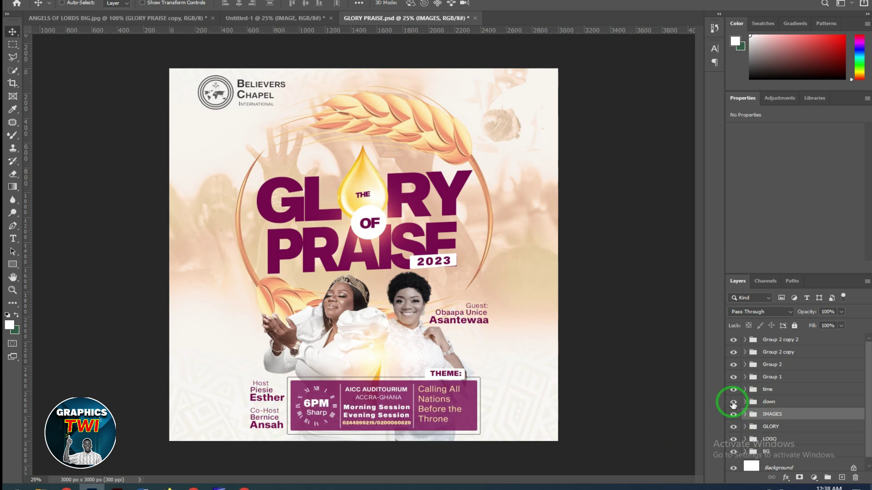
# Step: Select all groups from down up to Group 2 copy 2 in GLORY PRAISE.psd
pyautogui.click(780, 403)
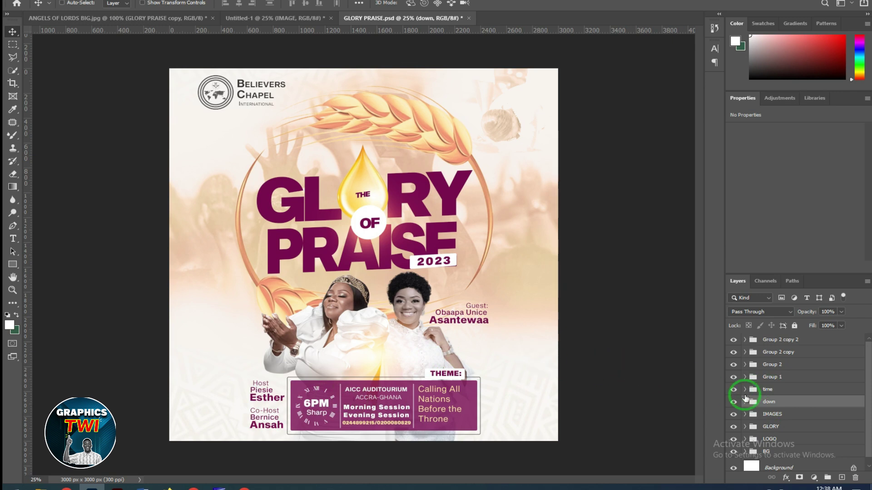
pyautogui.keyDown('shift'); pyautogui.click(777, 389); pyautogui.keyUp('shift')
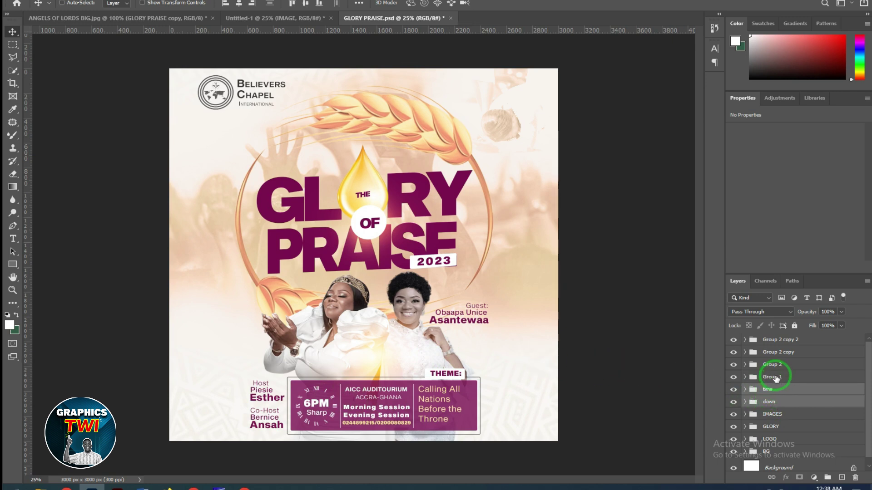
pyautogui.keyDown('shift'); pyautogui.click(775, 377); pyautogui.keyUp('shift')
pyautogui.keyDown('shift'); pyautogui.click(778, 340); pyautogui.keyUp('shift')
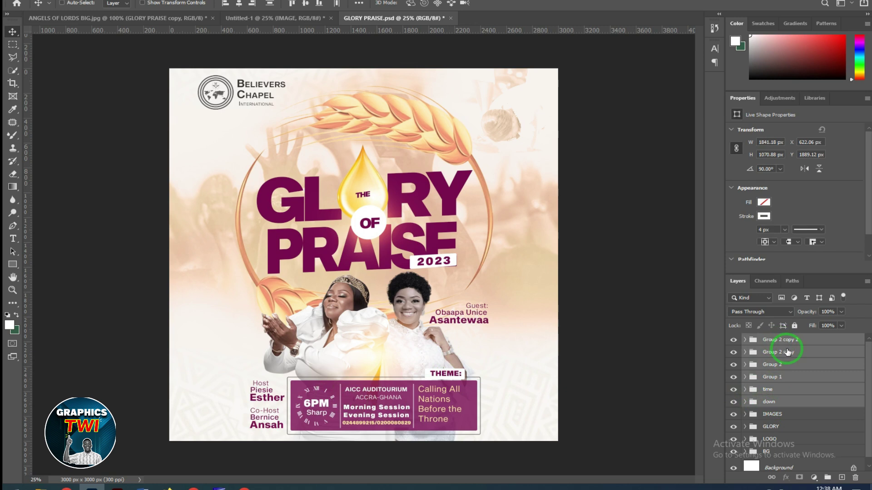
pyautogui.moveTo(358, 378)
pyautogui.mouseDown()
pyautogui.moveTo(360, 367)
pyautogui.moveTo(359, 378)
pyautogui.mouseUp()
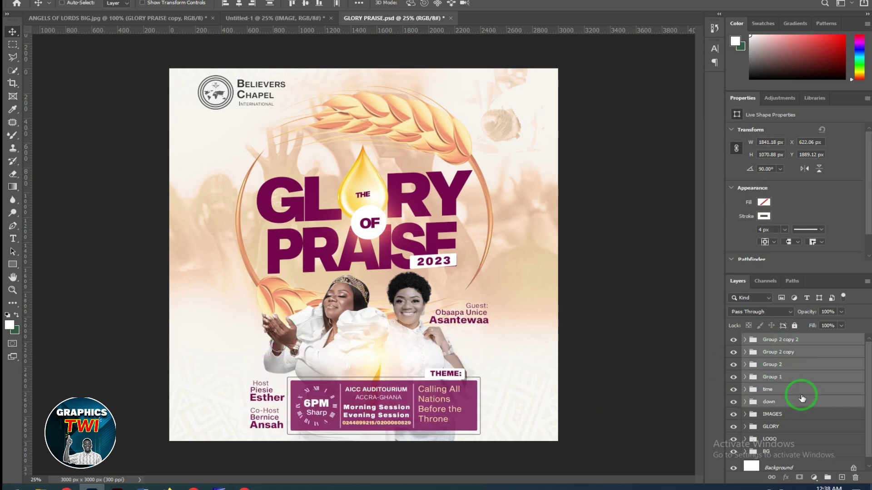
# Step: Hide and show the IMAGES group in GLORY PRAISE.psd to examine what it contributes to the flyer
pyautogui.scroll(-1, 794, 368)
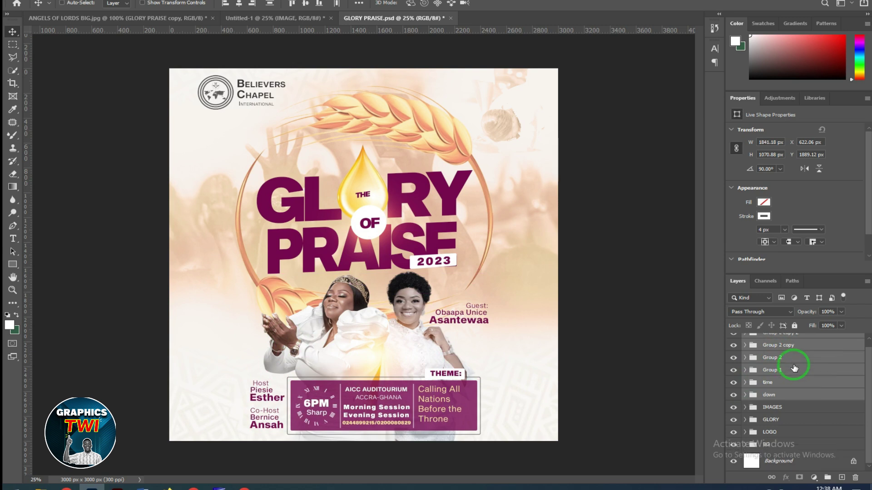
pyautogui.click(734, 408)
pyautogui.click(734, 408)
pyautogui.click(734, 408)
pyautogui.click(734, 408)
pyautogui.click(735, 408)
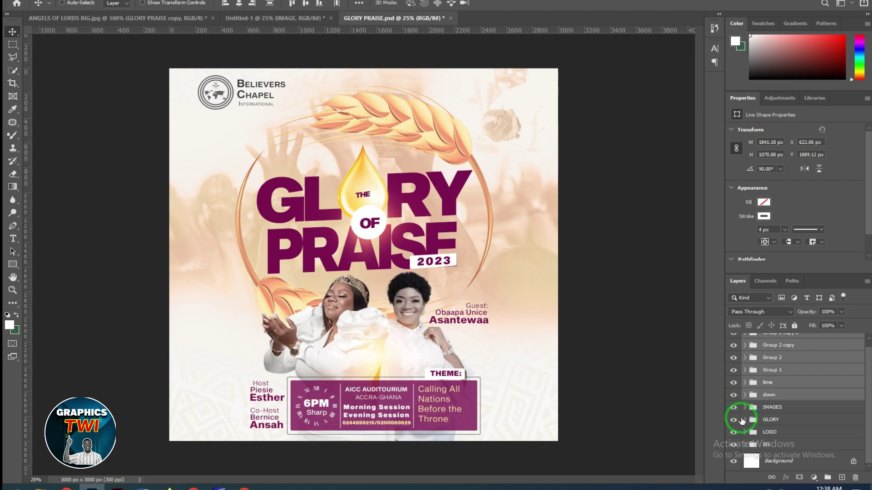
# Step: Hide and show the Group 2, time and down groups in GLORY PRAISE.psd to examine what each contributes to the flyer
pyautogui.scroll(1, 781, 385)
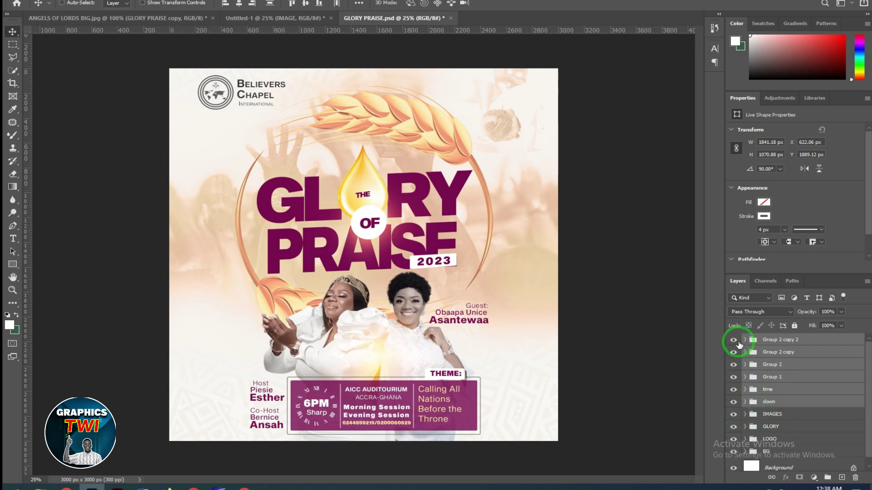
pyautogui.click(732, 352)
pyautogui.click(734, 365)
pyautogui.click(733, 366)
pyautogui.click(733, 390)
pyautogui.click(732, 390)
pyautogui.click(733, 402)
pyautogui.click(733, 402)
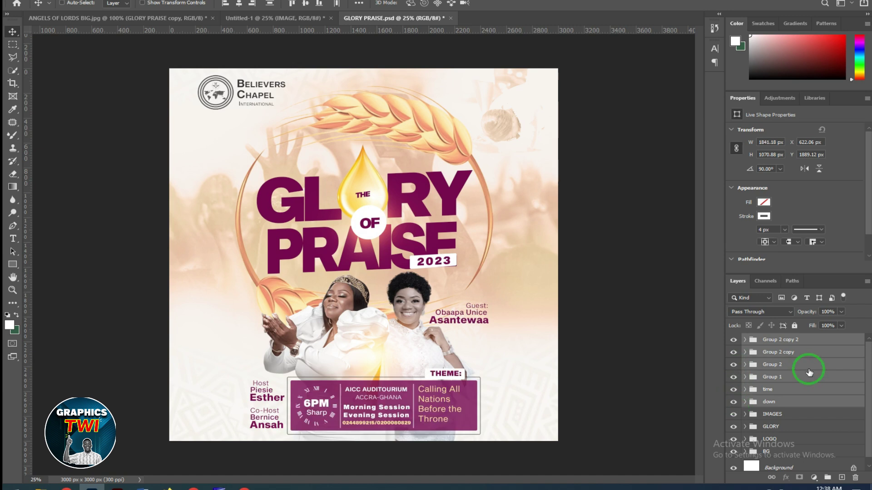
# Step: Copy the six selected groups, from down to Group 2 copy 2, into Untitled-1 and place them over the flyer's lower part
pyautogui.moveTo(349, 414); pyautogui.dragTo(277, 19)
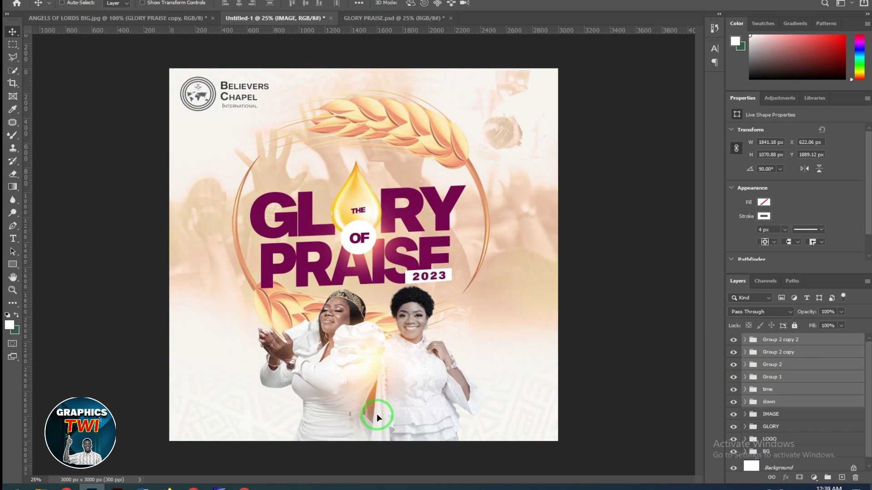
pyautogui.moveTo(377, 414); pyautogui.dragTo(382, 411)
pyautogui.moveTo(419, 436); pyautogui.dragTo(438, 418)
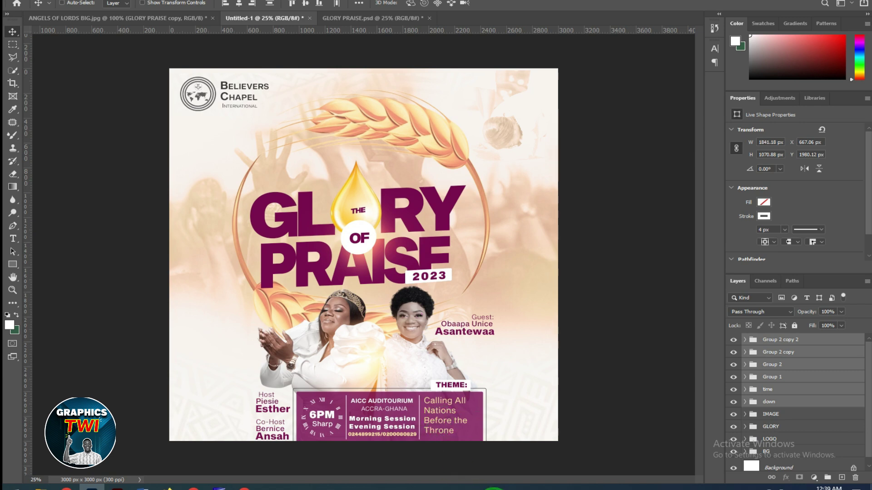
# Step: Nudge the copied groups slightly left and up, placing the event details frame at about X 659 px and Y 1960 px
pyautogui.press('Left')
pyautogui.press('Left')
pyautogui.press('Left')
pyautogui.press('Left')
pyautogui.press('Left')
pyautogui.press('Left')
pyautogui.press('Left')
pyautogui.press('Left')
pyautogui.press('Up')
pyautogui.press('Up')
pyautogui.press('Up')
pyautogui.press('Up')
pyautogui.press('Up')
pyautogui.press('Up')
pyautogui.press('Up')
pyautogui.press('Up')
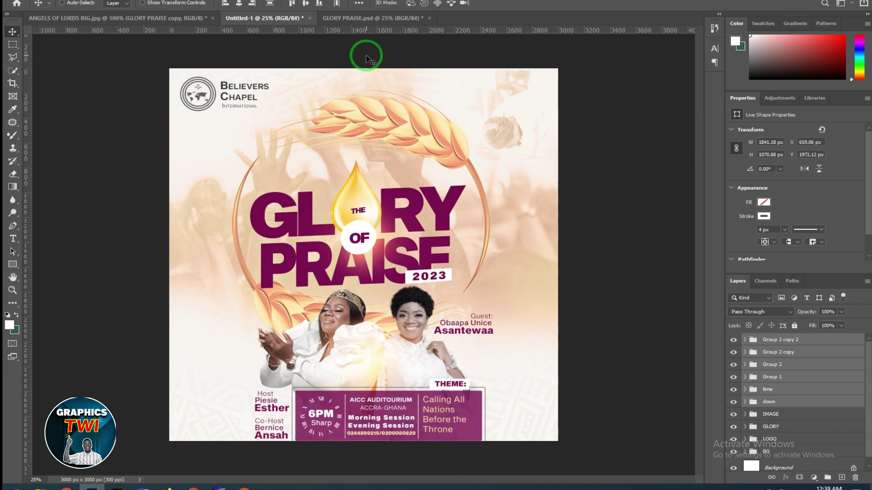
# Step: Compare the layout with GLORY PRAISE.psd, and fine-tune the copied groups in Untitled-1 until the details frame sits at about X 635, Y 1964 px
pyautogui.click(364, 18)
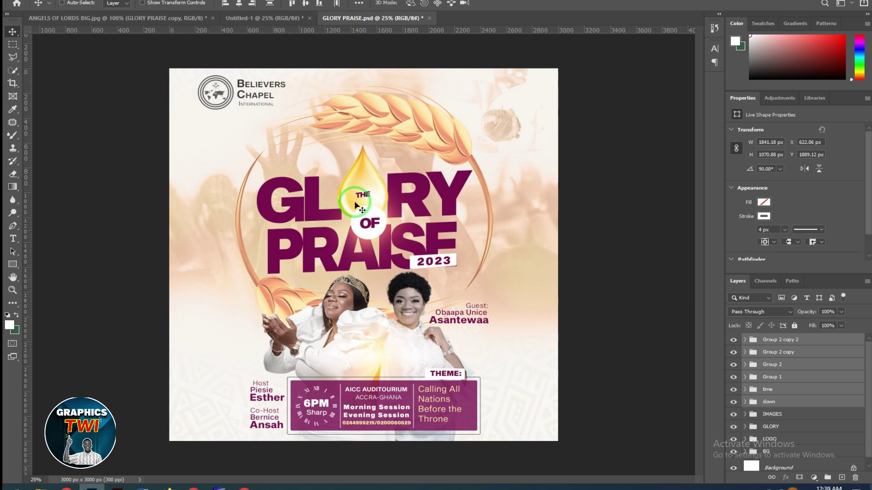
pyautogui.click(290, 19)
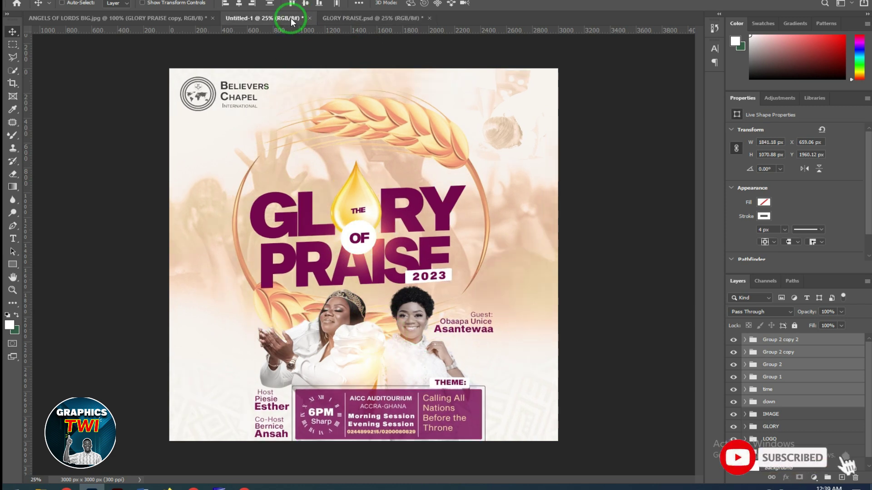
pyautogui.press('Right')
pyautogui.press('Right')
pyautogui.press('Right')
pyautogui.press('Right')
pyautogui.press('Up')
pyautogui.press('Up')
pyautogui.press('Up')
pyautogui.press('Up')
pyautogui.press('Down')
pyautogui.press('Down')
pyautogui.press('Down')
pyautogui.press('Down')
pyautogui.press('Left')
pyautogui.press('Left')
pyautogui.press('Left')
pyautogui.press('Left')
pyautogui.press('Left')
pyautogui.press('Left')
pyautogui.press('Left')
pyautogui.press('Left')
pyautogui.press('Left')
pyautogui.press('Left')
pyautogui.press('Left')
pyautogui.press('Left')
pyautogui.press('Left')
pyautogui.press('Left')
pyautogui.press('Left')
pyautogui.press('Left')
pyautogui.press('Left')
pyautogui.press('Left')
pyautogui.press('Left')
pyautogui.press('Left')
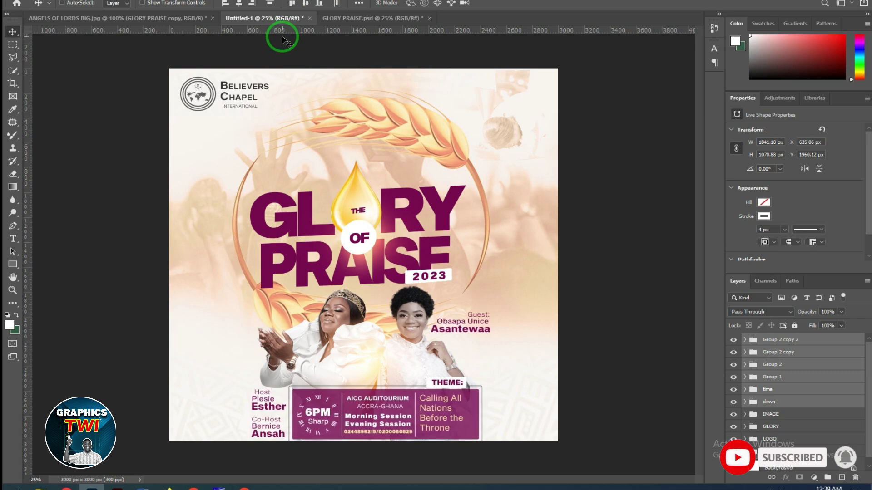
pyautogui.press('Down')
pyautogui.press('Down')
pyautogui.press('Down')
pyautogui.press('Down')
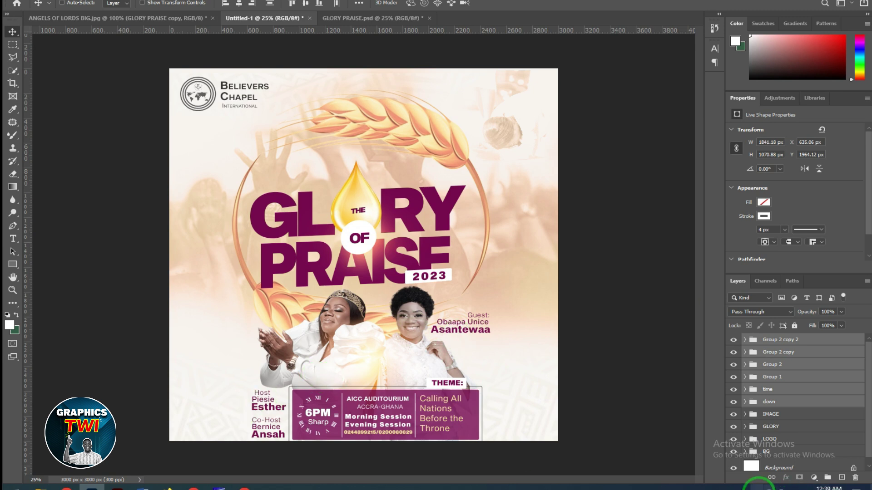
pyautogui.click(759, 484)
pyautogui.rightClick(736, 454)
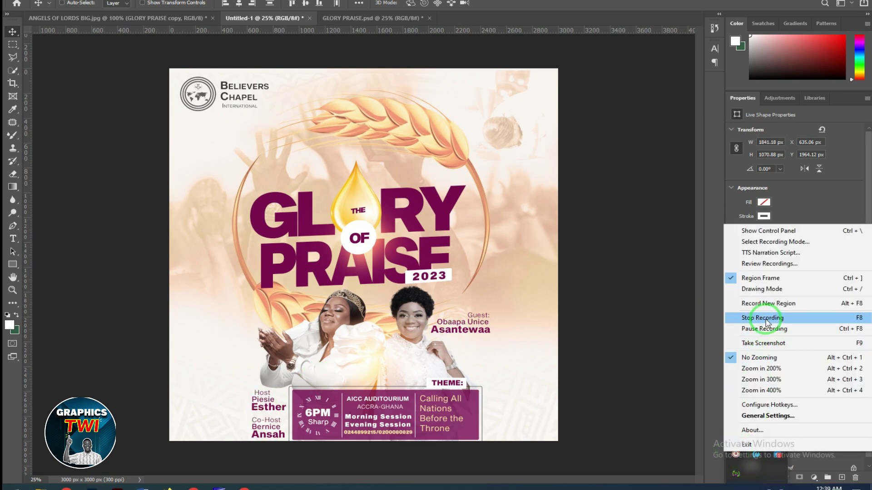